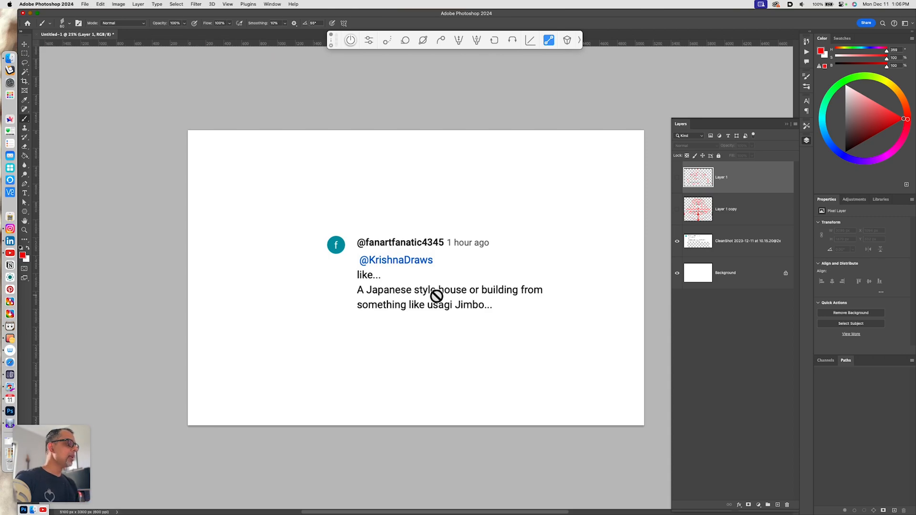
# - Hide the reference screenshot layer, add a new layer, and sketch a small rectangle with the brush near the canvas's upper middle
pyautogui.click(677, 241)
pyautogui.press('alt+shift+super+n')
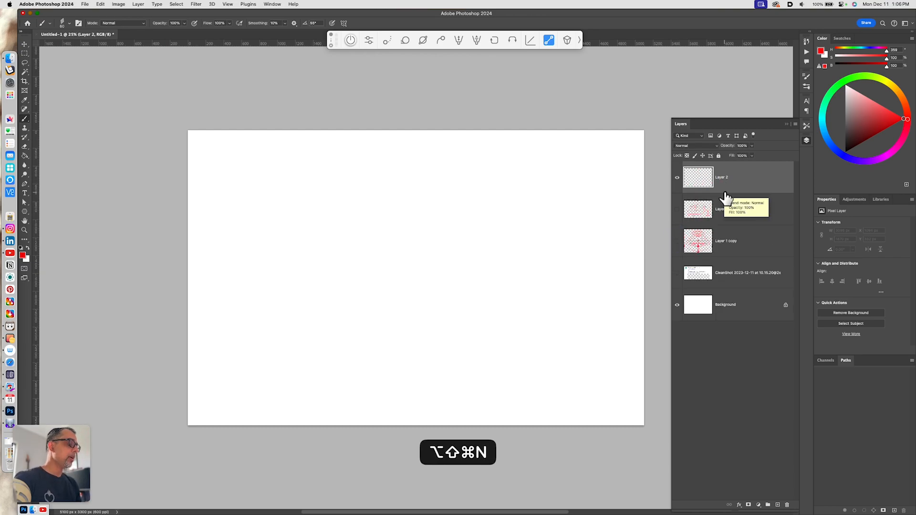
pyautogui.press('b')
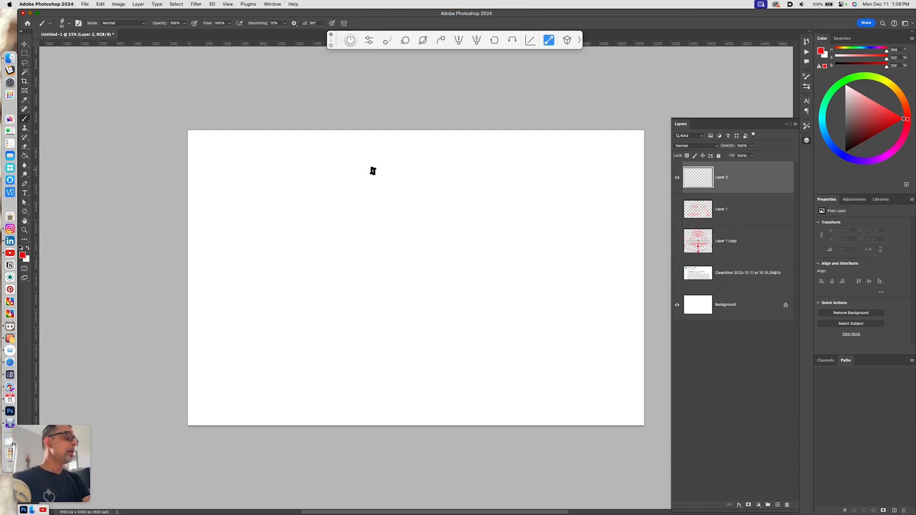
pyautogui.moveTo(372, 164); pyautogui.dragTo(373, 196)
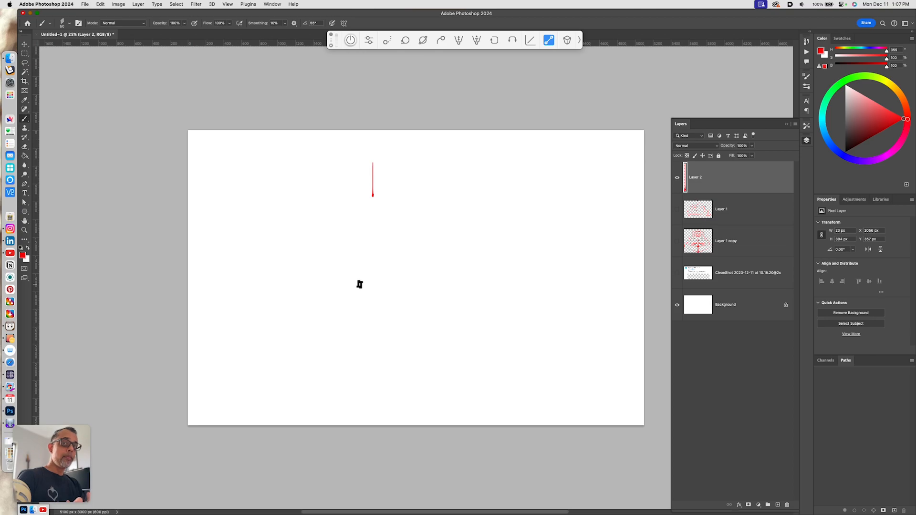
pyautogui.moveTo(372, 163)
pyautogui.mouseDown()
pyautogui.moveTo(425, 163)
pyautogui.moveTo(425, 199)
pyautogui.mouseUp()
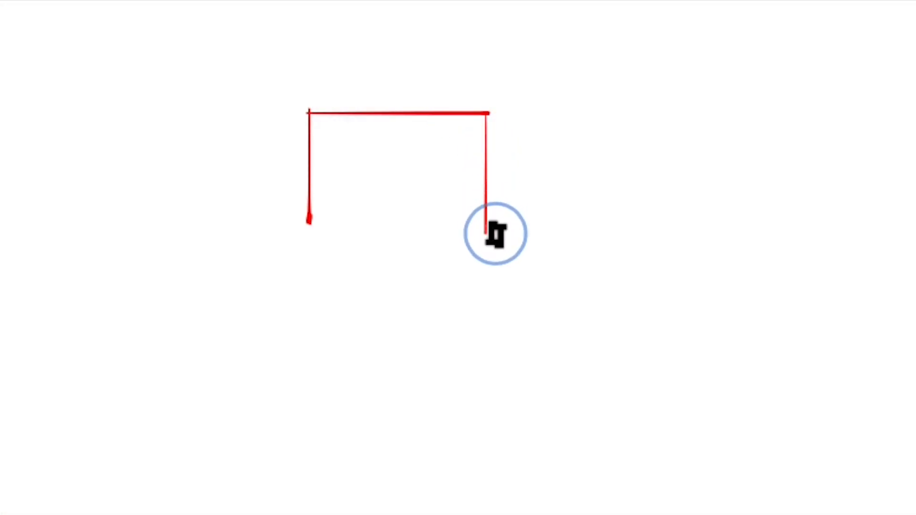
pyautogui.moveTo(486, 236)
pyautogui.mouseDown()
pyautogui.moveTo(307, 255)
pyautogui.moveTo(309, 231)
pyautogui.mouseUp()
pyautogui.hotkey('ctrl', 'z')
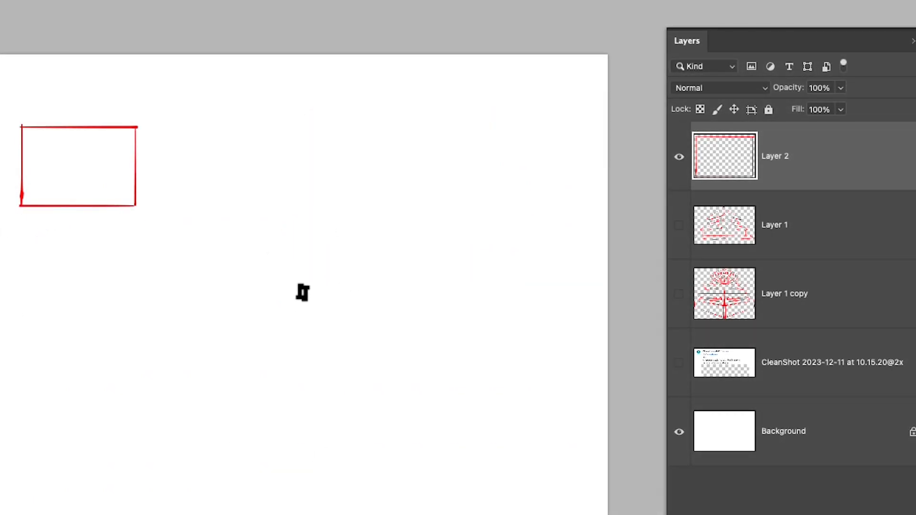
# - Duplicate the rectangle layer, move the copy directly below it, and stretch it wider to the left
pyautogui.press('v')
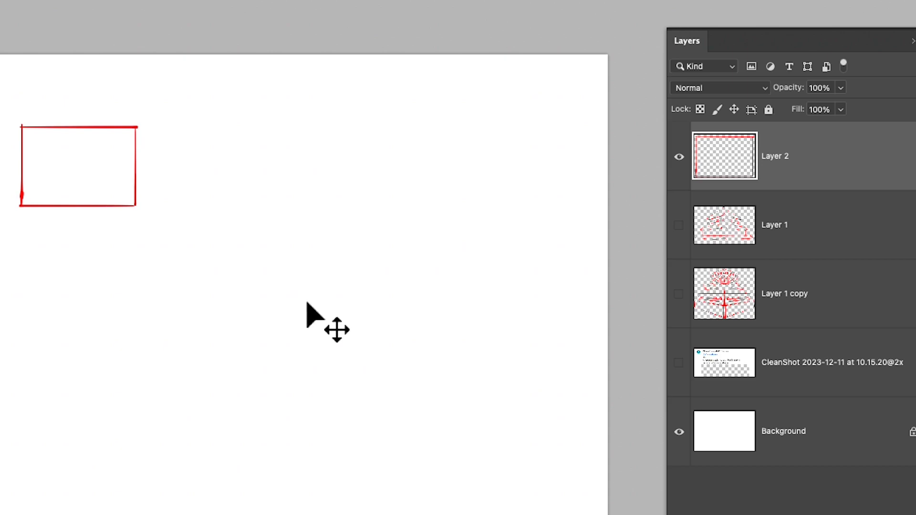
pyautogui.press('super+j')
pyautogui.press('v')
pyautogui.moveTo(426, 195); pyautogui.dragTo(426, 230)
pyautogui.press('super+t')
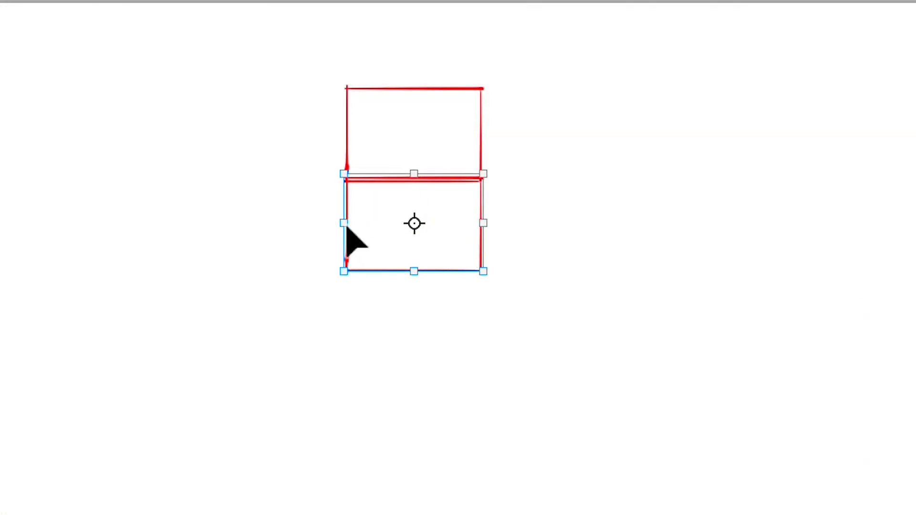
pyautogui.moveTo(343, 226); pyautogui.dragTo(270, 268)
pyautogui.press('Return')
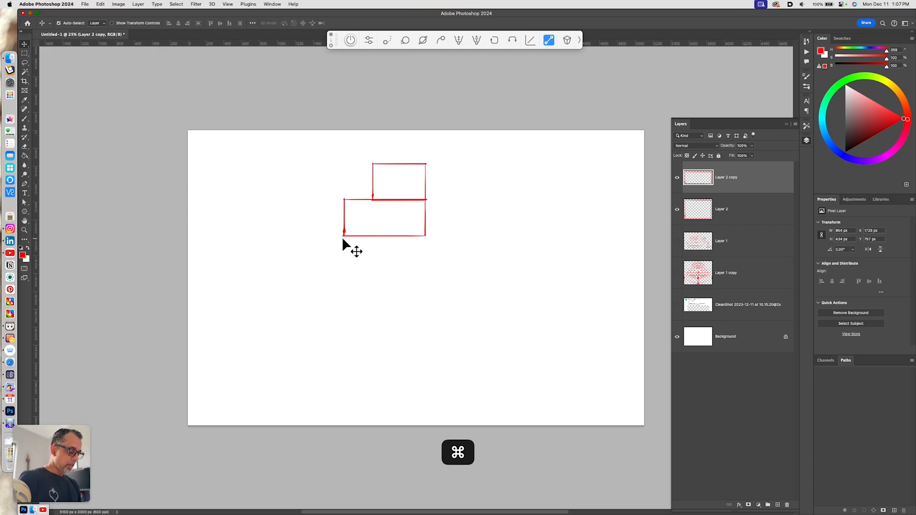
# - Duplicate the widened rectangle, move the copy below it, and stretch it further to the left
pyautogui.press('super+j')
pyautogui.press('v')
pyautogui.moveTo(431, 243); pyautogui.dragTo(432, 271)
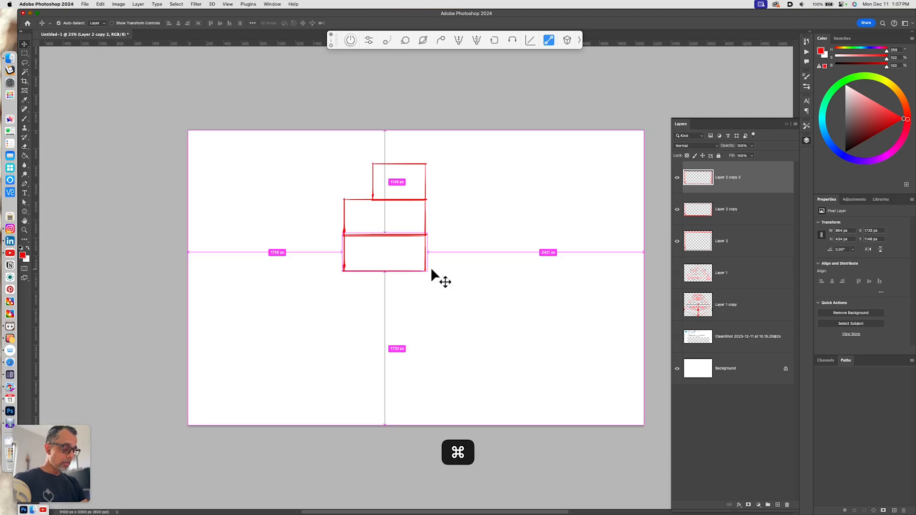
pyautogui.press('super+t')
pyautogui.moveTo(340, 252); pyautogui.dragTo(313, 257)
pyautogui.press('Return')
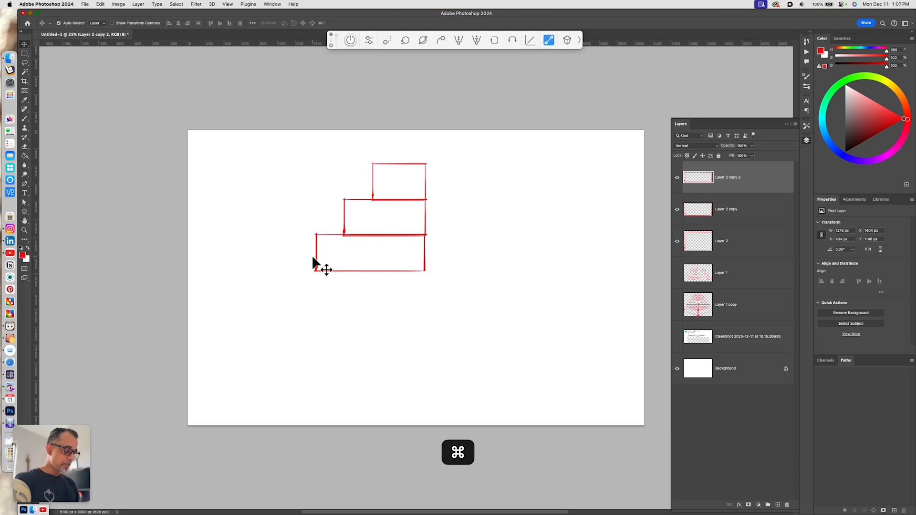
# - Add a fourth tier by duplicating, moving down and widening the last rectangle to the left
pyautogui.press('super+j')
pyautogui.press('v')
pyautogui.moveTo(436, 287); pyautogui.dragTo(434, 317)
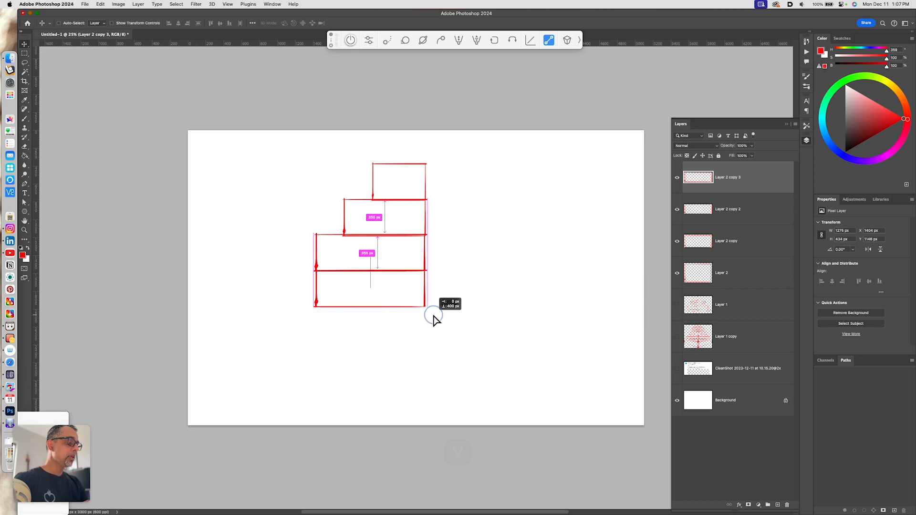
pyautogui.press('super+t')
pyautogui.moveTo(316, 288); pyautogui.dragTo(285, 288)
pyautogui.press('Return')
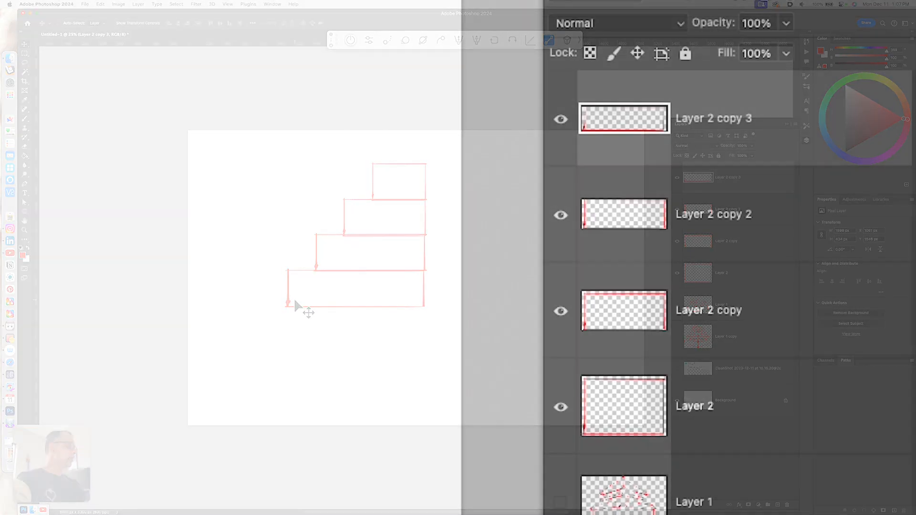
# - Merge the four rectangle layers into a single layer
pyautogui.keyDown('shift'); pyautogui.click(720, 272); pyautogui.keyUp('shift')
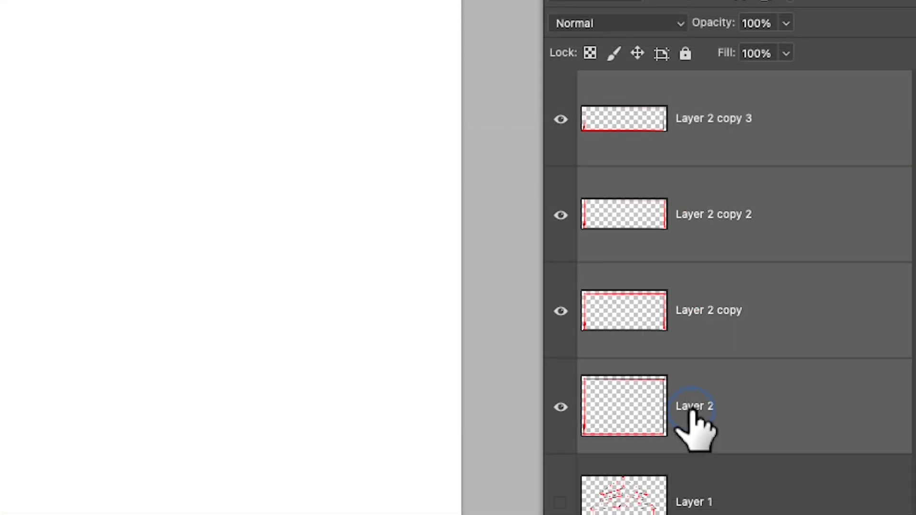
pyautogui.press('super+e')
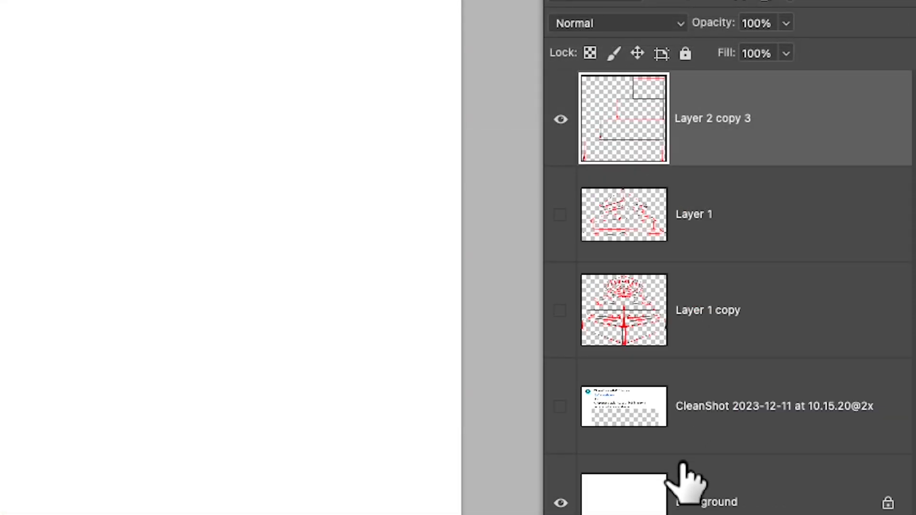
# - On a new layer, sketch horizontal bands, three arched windows and a crenellated parapet in the top tier
pyautogui.press('super+equal')
pyautogui.press('space')
pyautogui.moveTo(452, 212); pyautogui.dragTo(491, 262)
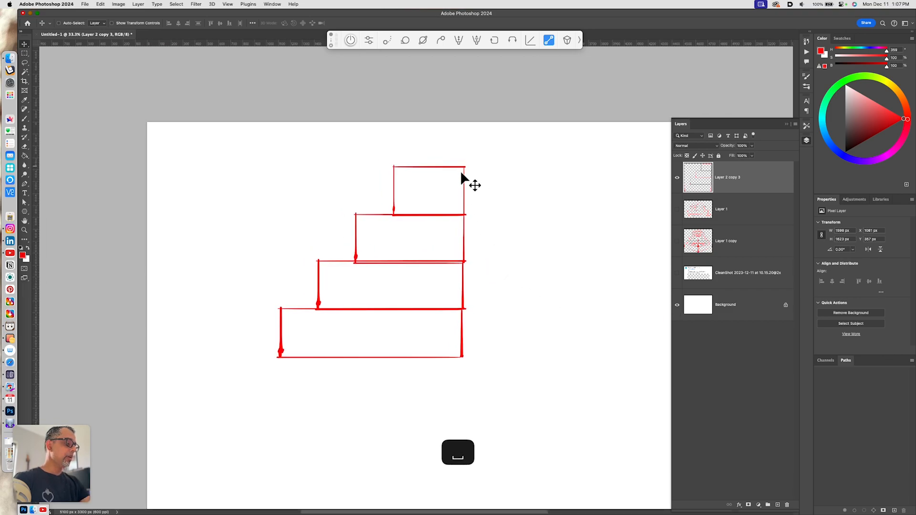
pyautogui.press('b')
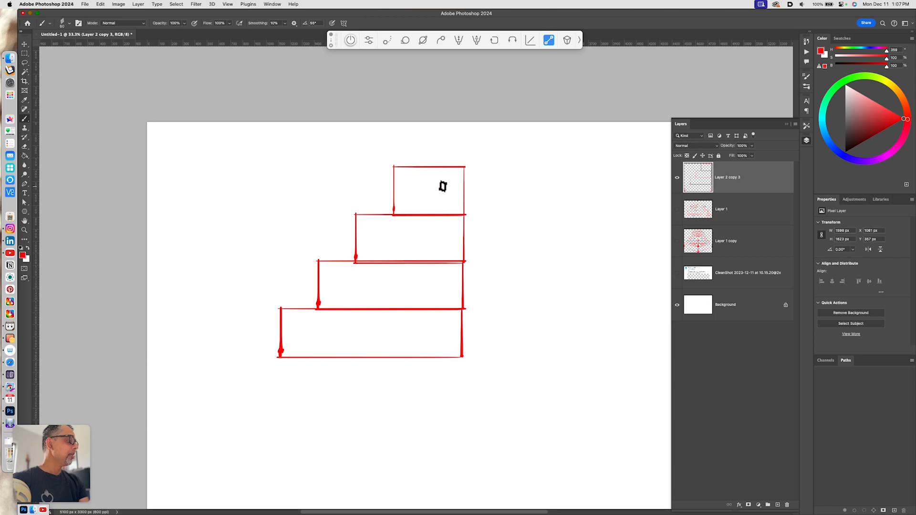
pyautogui.press('alt+shift+super+n')
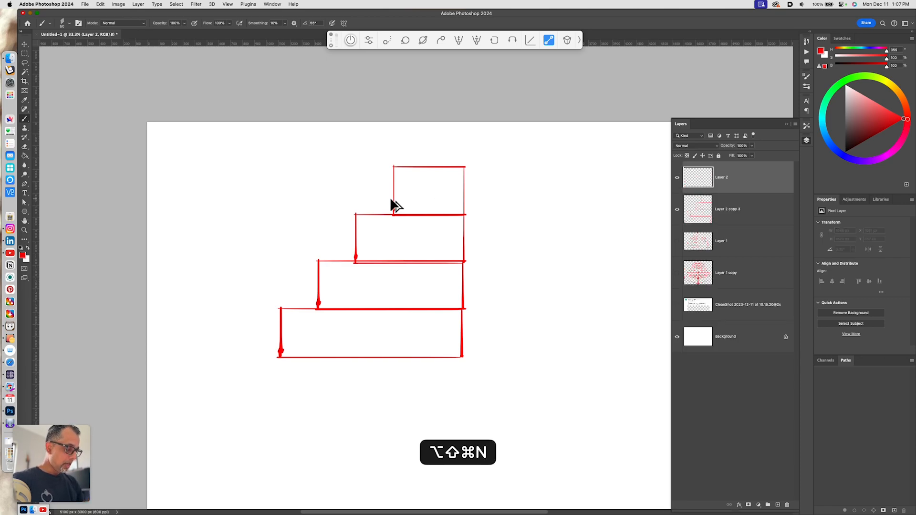
pyautogui.moveTo(394, 193); pyautogui.dragTo(463, 194)
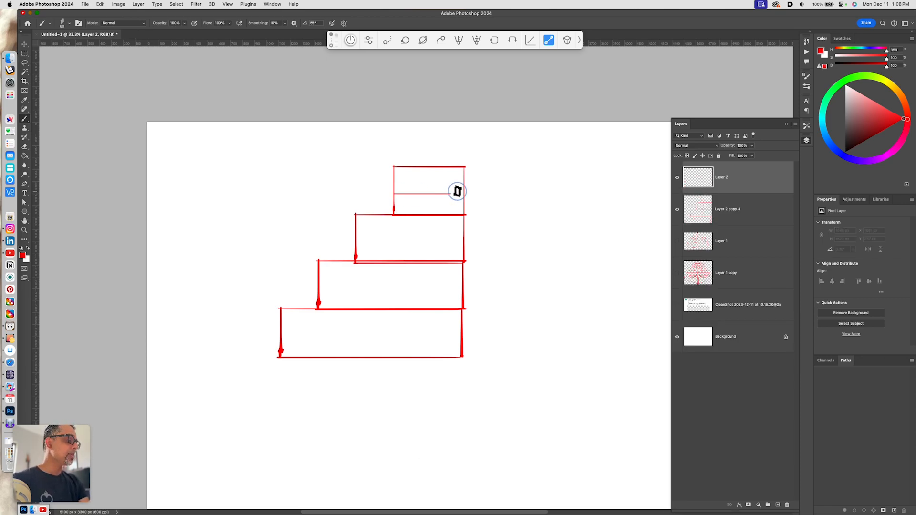
pyautogui.moveTo(393, 188); pyautogui.dragTo(465, 189)
pyautogui.moveTo(400, 188); pyautogui.dragTo(459, 188)
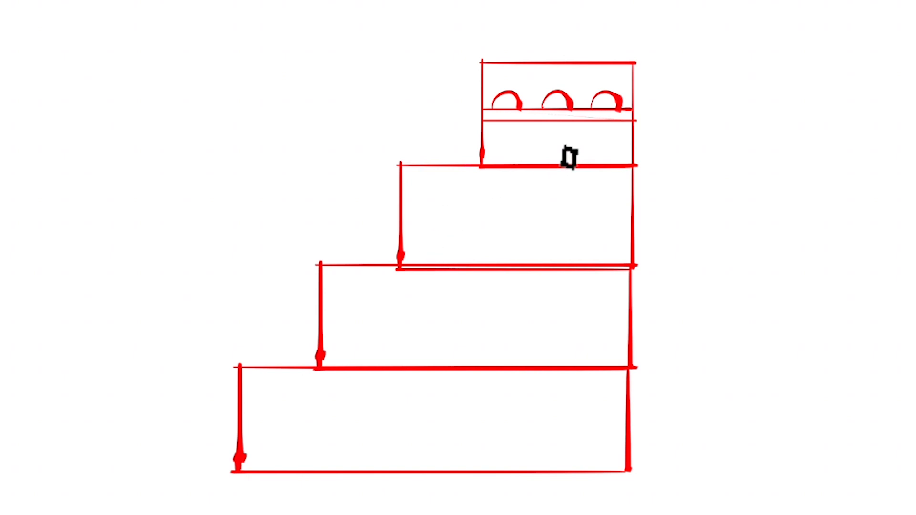
pyautogui.moveTo(485, 143); pyautogui.dragTo(635, 140)
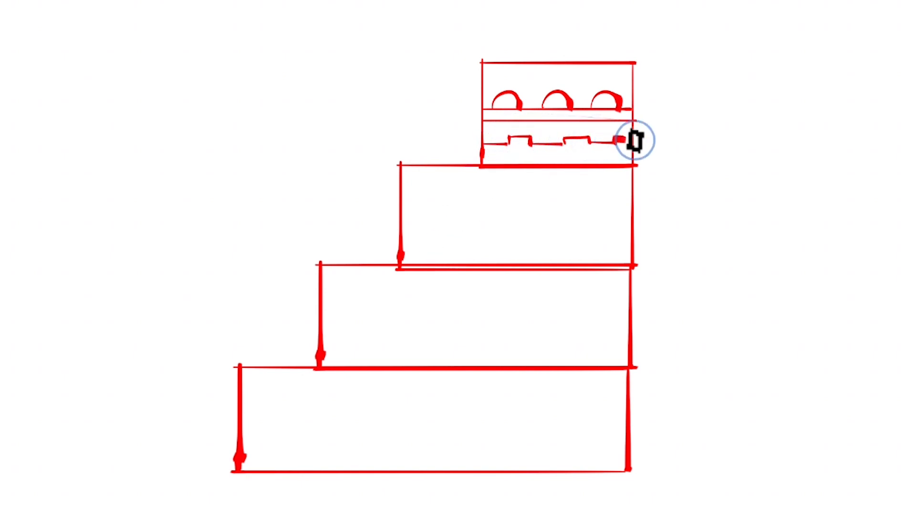
# - Sketch two arched windows and a central door on the second tier
pyautogui.moveTo(416, 233)
pyautogui.mouseDown()
pyautogui.moveTo(424, 214)
pyautogui.moveTo(441, 229)
pyautogui.moveTo(413, 234)
pyautogui.moveTo(447, 232)
pyautogui.mouseUp()
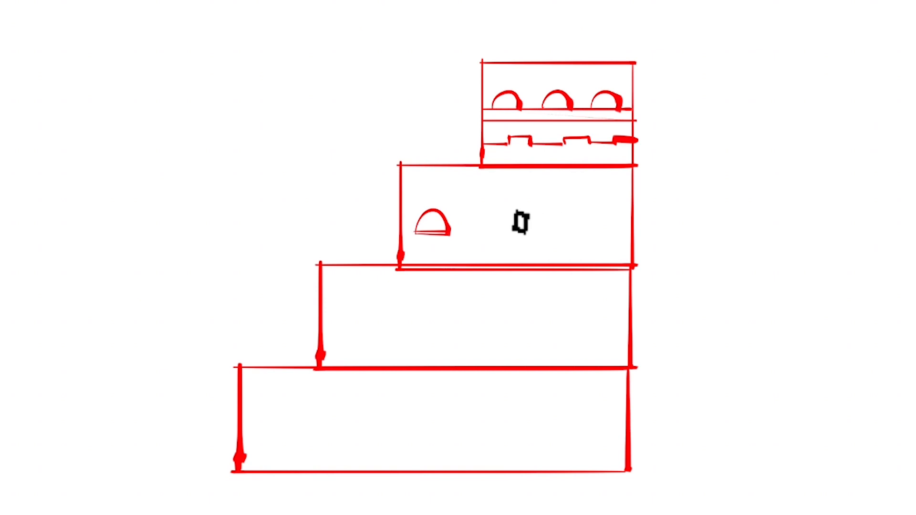
pyautogui.moveTo(498, 217); pyautogui.dragTo(500, 263)
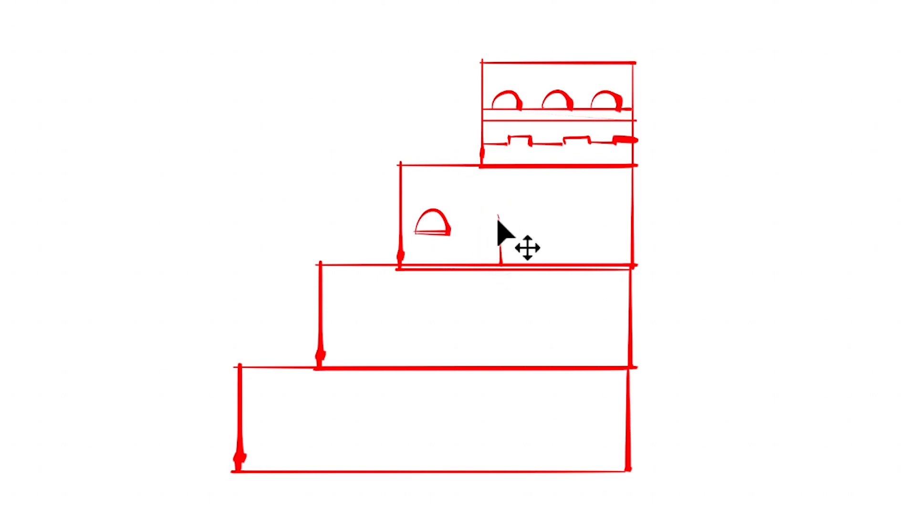
pyautogui.moveTo(498, 213)
pyautogui.mouseDown()
pyautogui.moveTo(529, 212)
pyautogui.moveTo(528, 263)
pyautogui.mouseUp()
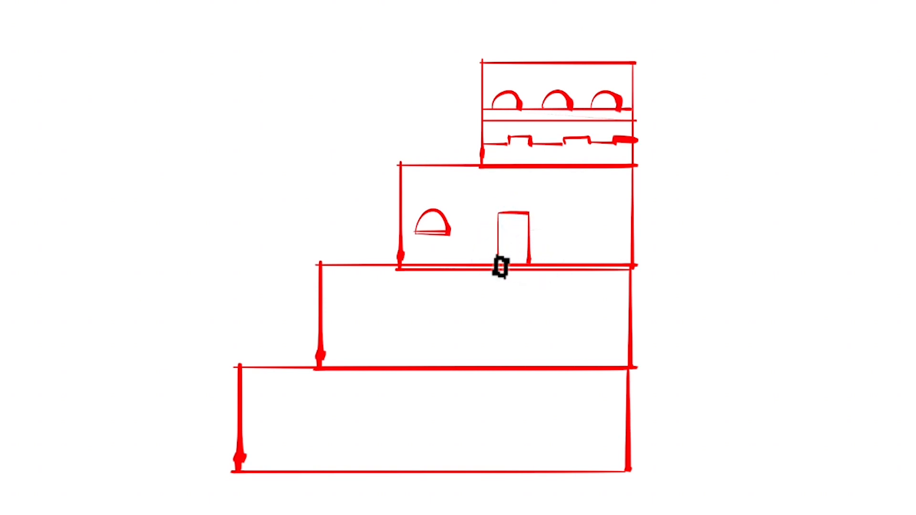
pyautogui.moveTo(566, 225); pyautogui.dragTo(587, 227)
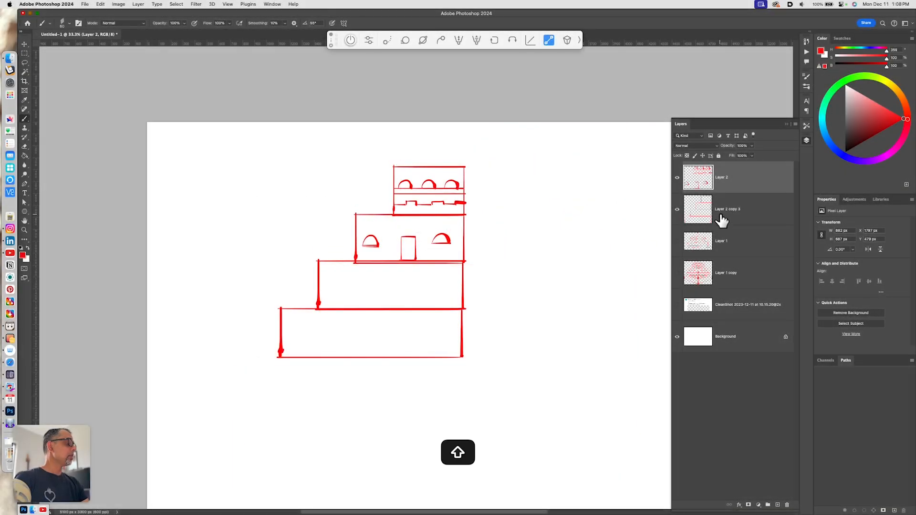
# - Merge the details into the building layer and distort the whole sketch into an angled, receding side view
pyautogui.keyDown('shift'); pyautogui.click(720, 217); pyautogui.keyUp('shift')
pyautogui.press('cmd+e')
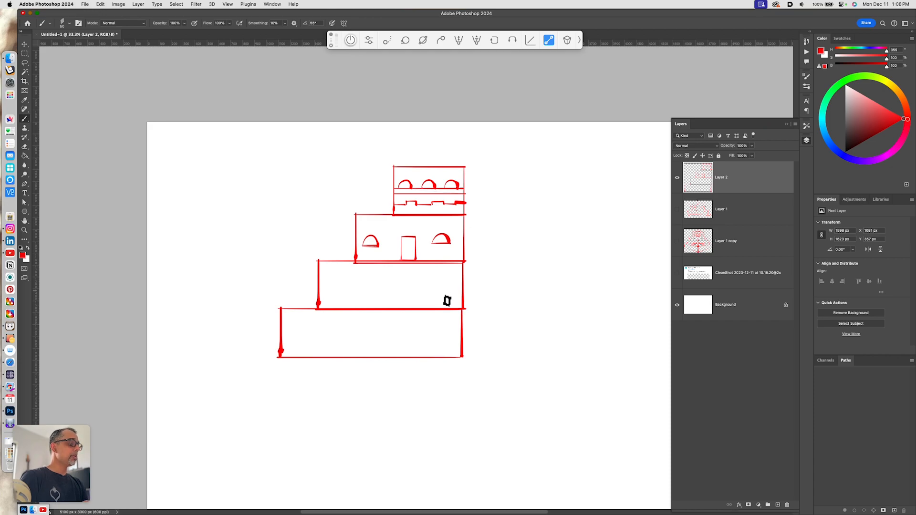
pyautogui.press('super+t')
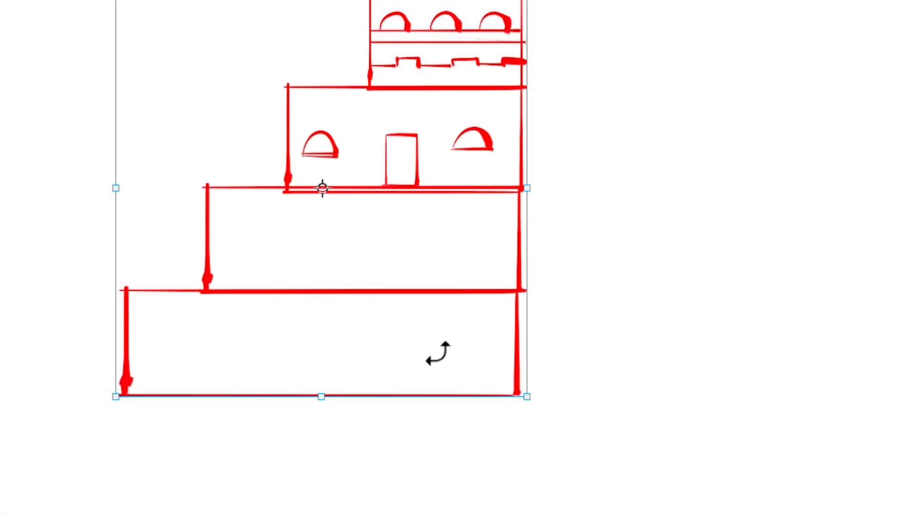
pyautogui.rightClick(365, 338)
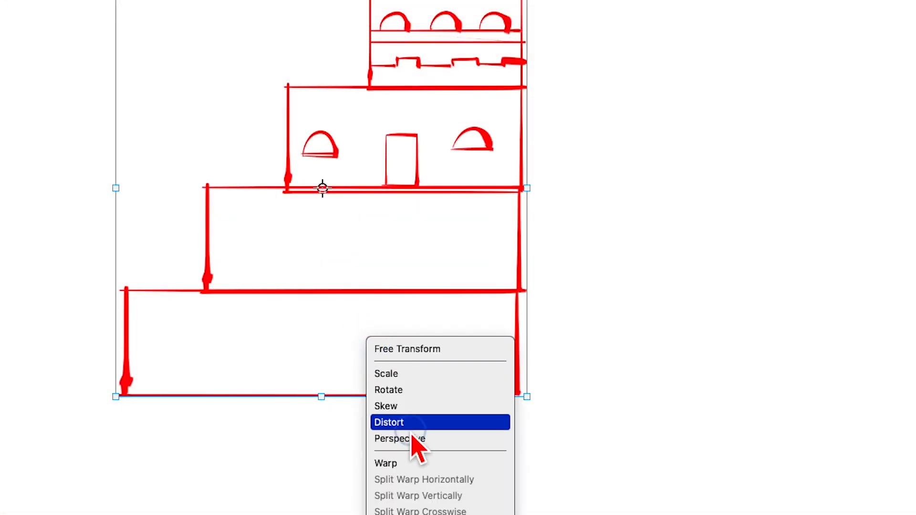
pyautogui.click(415, 436)
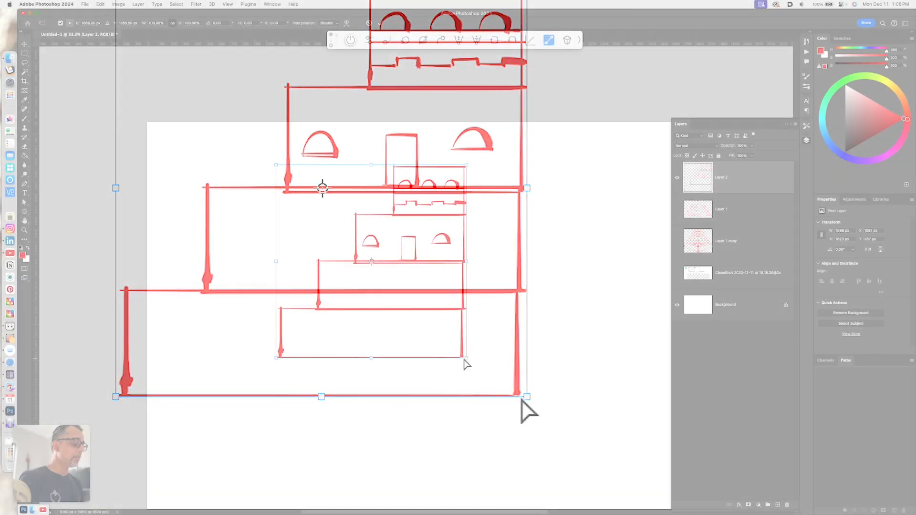
pyautogui.moveTo(527, 397); pyautogui.dragTo(525, 471)
pyautogui.moveTo(465, 397); pyautogui.dragTo(463, 411)
pyautogui.moveTo(434, 350); pyautogui.dragTo(404, 392)
pyautogui.press('Return')
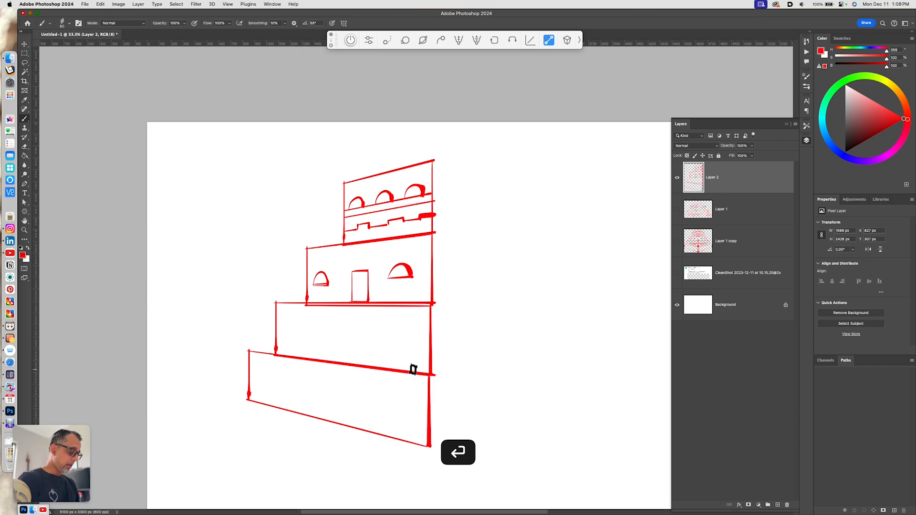
# - Duplicate the distorted building layer, flip the copy horizontally, and move it right to form the opposite side
pyautogui.press('super+minus')
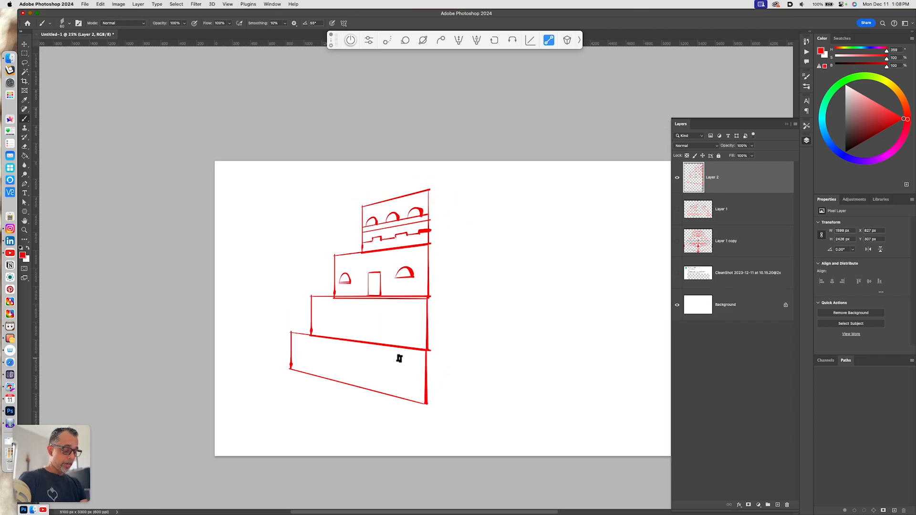
pyautogui.press('super+j')
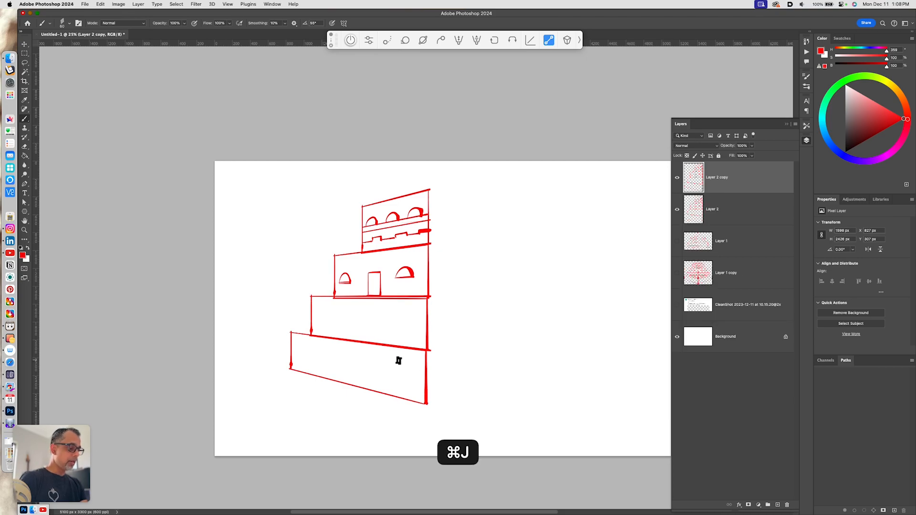
pyautogui.press('super+t')
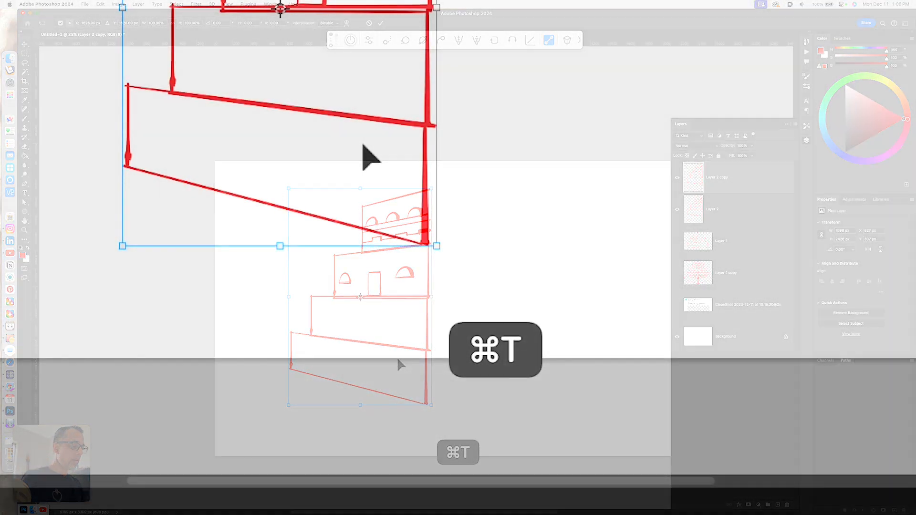
pyautogui.rightClick(398, 361)
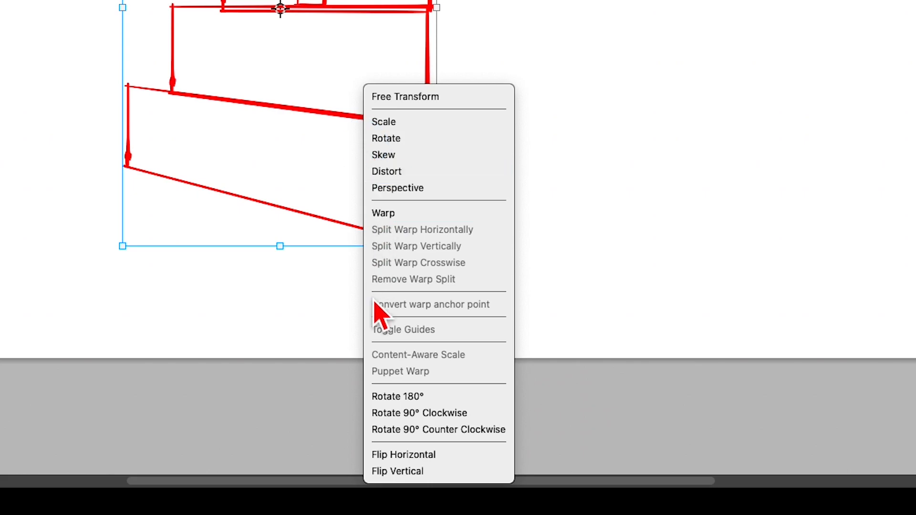
pyautogui.click(387, 461)
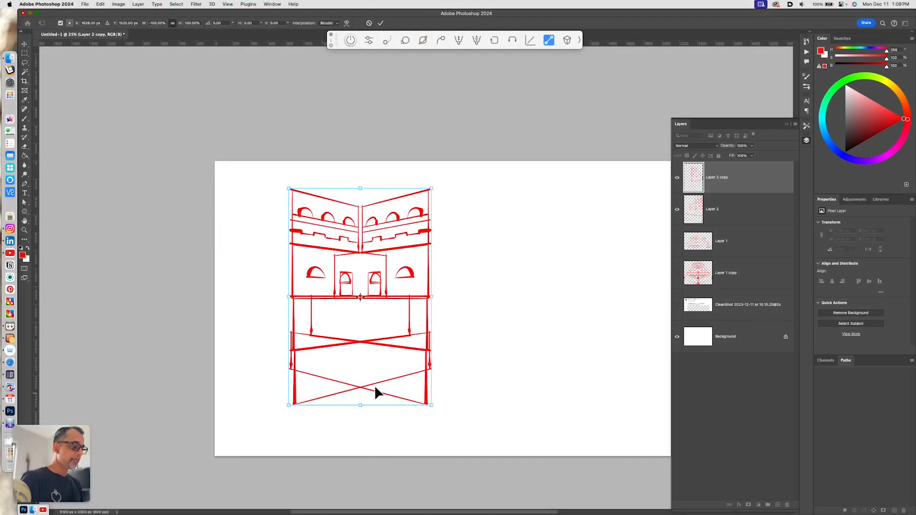
pyautogui.moveTo(374, 385); pyautogui.dragTo(503, 395)
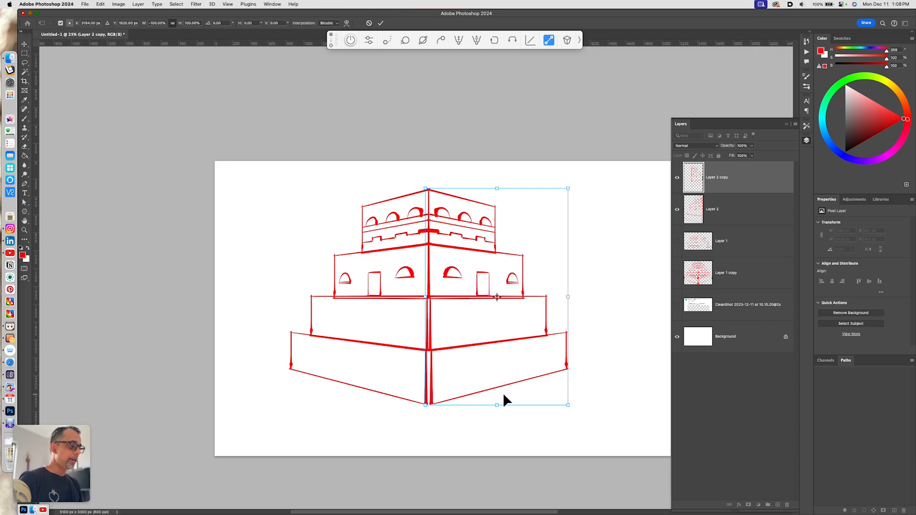
pyautogui.press('Return')
pyautogui.press('b')
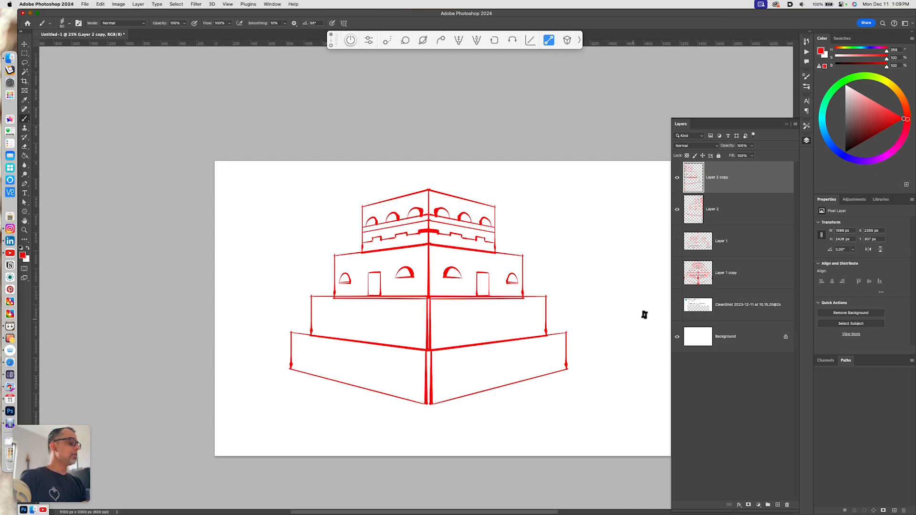
# - Merge the flipped copy into the building layer and lower the merged sketch's opacity to 30%
pyautogui.keyDown('shift'); pyautogui.click(719, 212); pyautogui.keyUp('shift')
pyautogui.press('super+e')
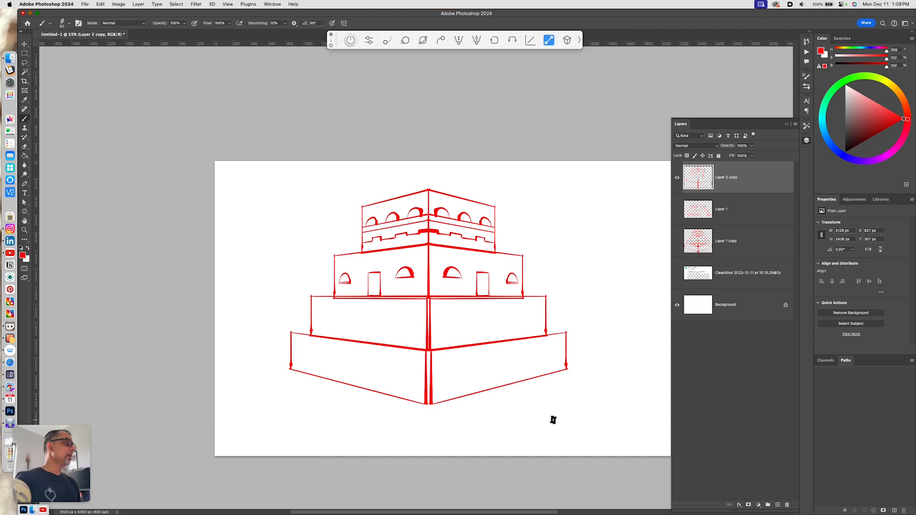
pyautogui.press('v')
pyautogui.press('3')
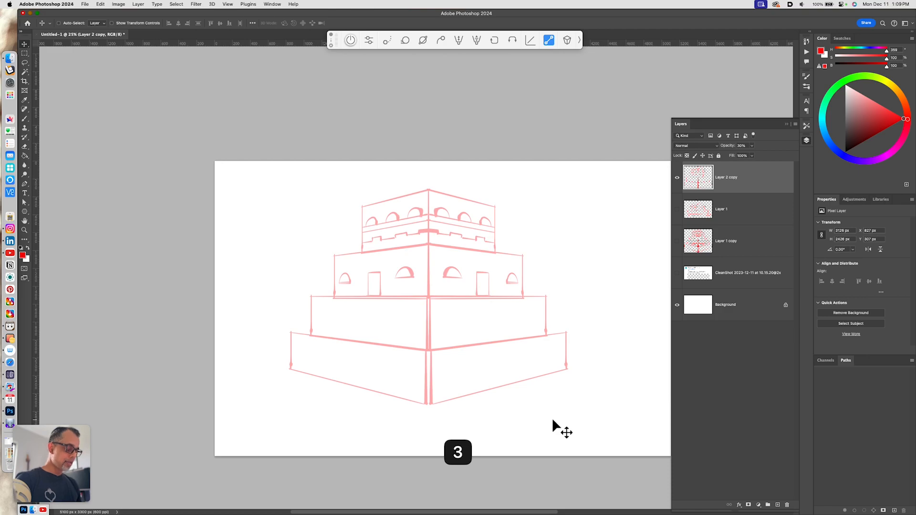
# - On a new layer, mark the top tier's eave height and sketch upturned curved tips at its corners
pyautogui.press('alt+shift+super+n')
pyautogui.press('alt+shift+super+Return')
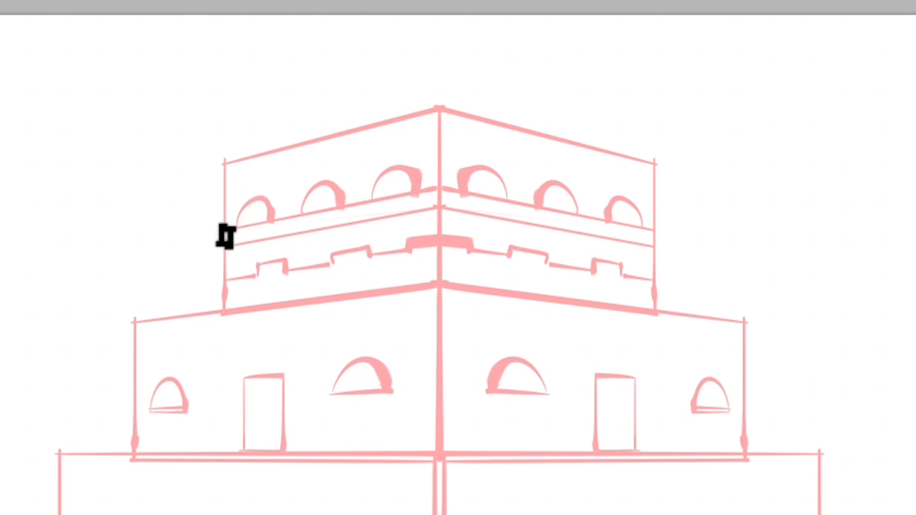
pyautogui.moveTo(219, 232); pyautogui.dragTo(232, 232)
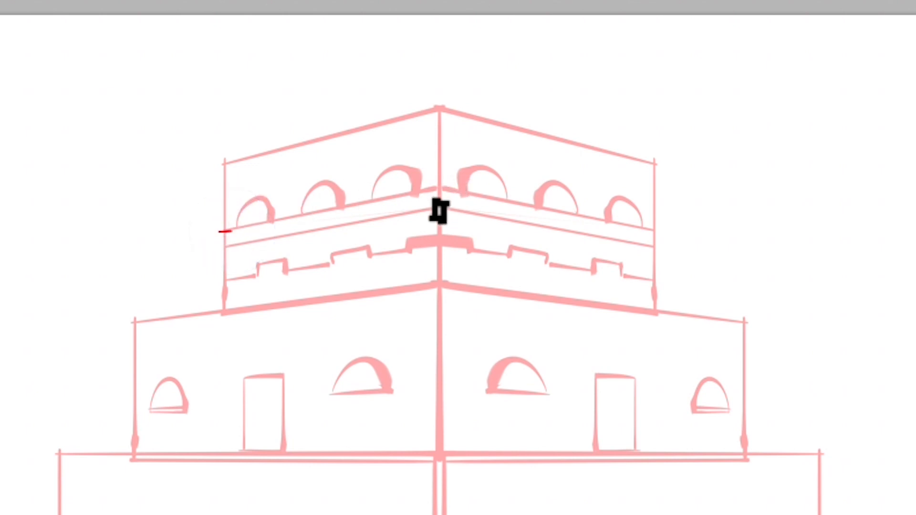
pyautogui.moveTo(434, 198); pyautogui.dragTo(445, 198)
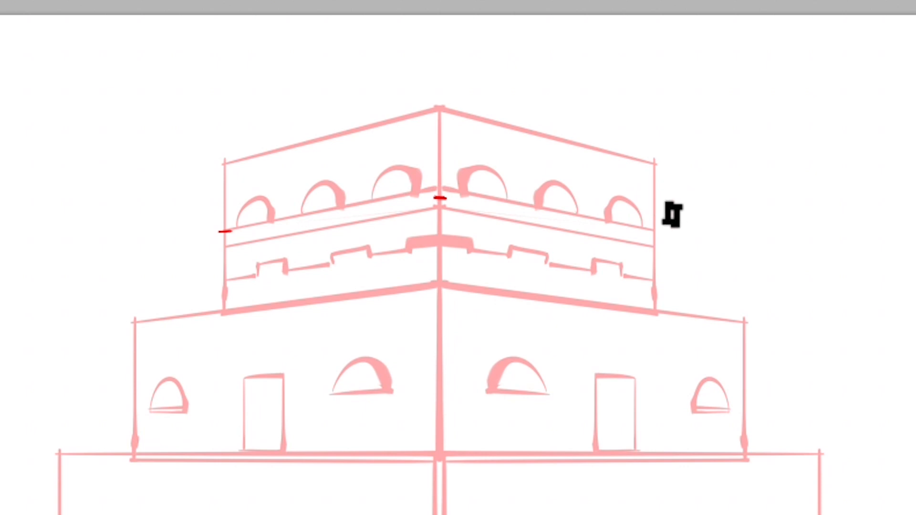
pyautogui.moveTo(650, 229); pyautogui.dragTo(662, 229)
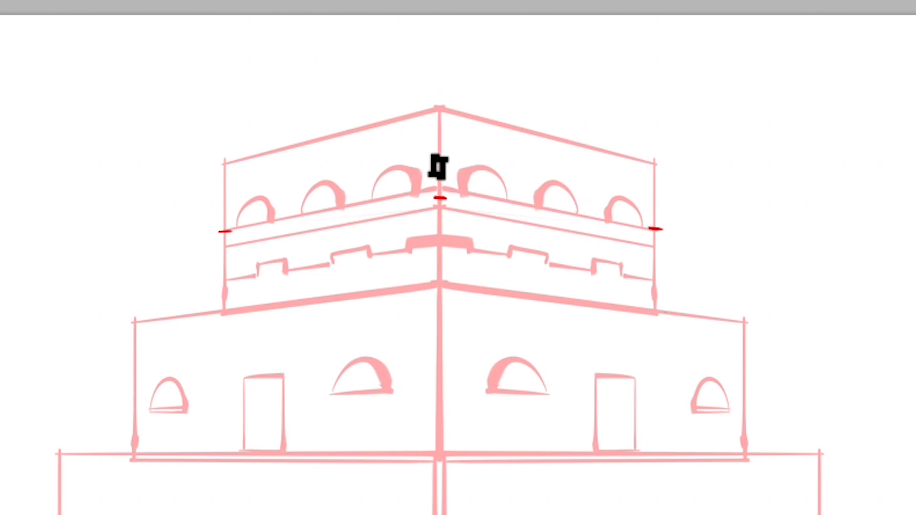
pyautogui.moveTo(201, 213); pyautogui.dragTo(232, 230)
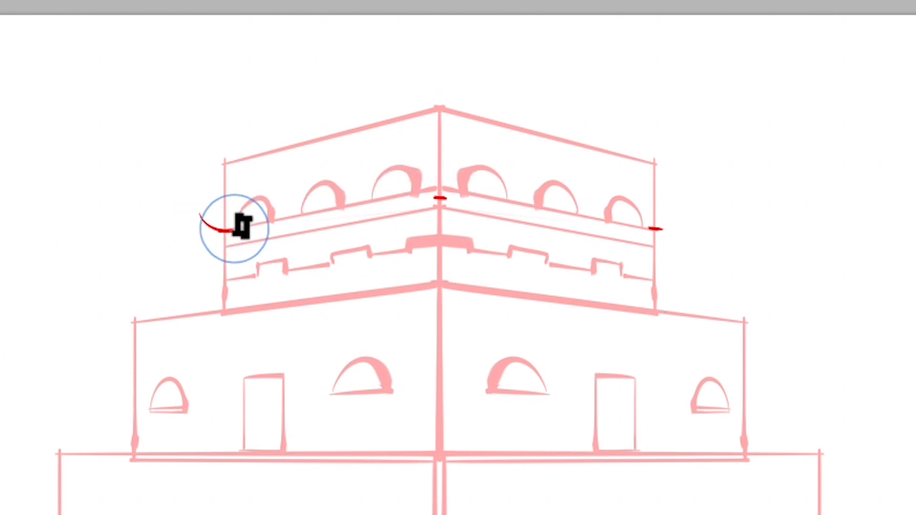
pyautogui.moveTo(435, 180); pyautogui.dragTo(407, 200)
pyautogui.moveTo(442, 168); pyautogui.dragTo(471, 200)
pyautogui.moveTo(649, 229); pyautogui.dragTo(680, 205)
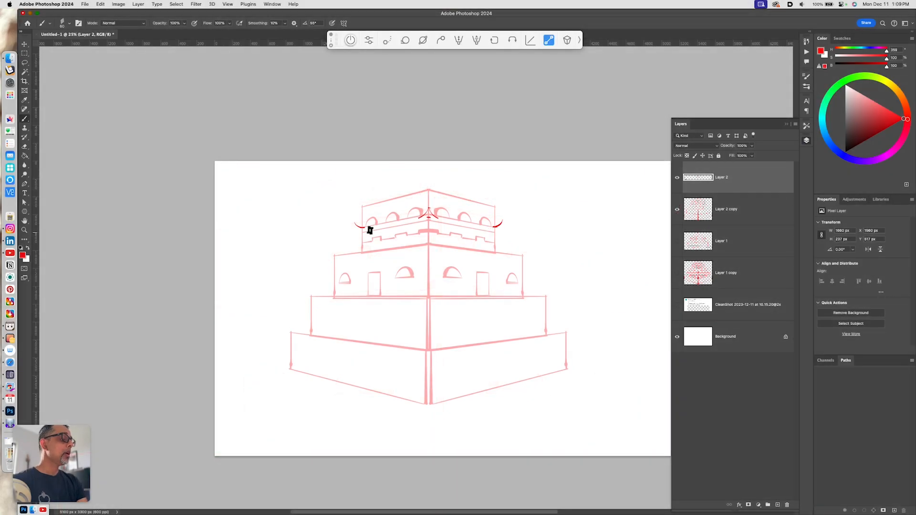
# - Draw the top roof's eave lines, flared outer corners and upper roof edge
pyautogui.moveTo(422, 217); pyautogui.dragTo(360, 229)
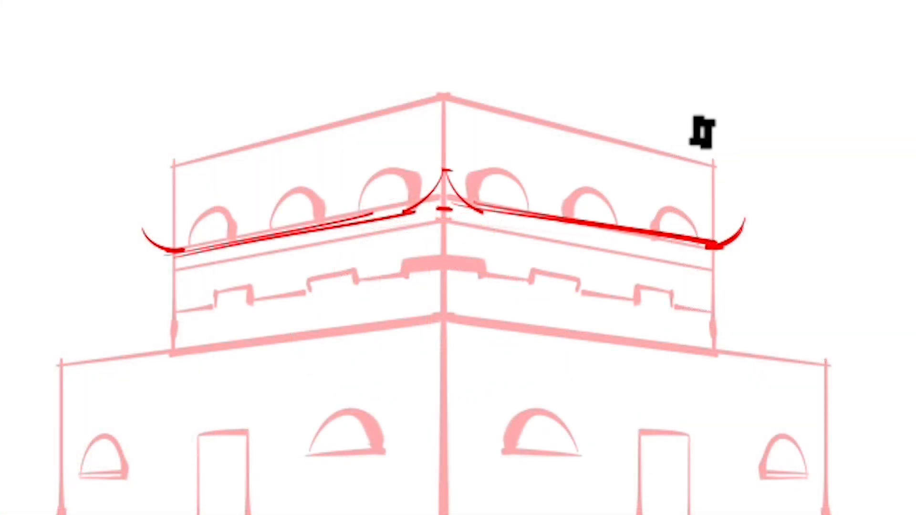
pyautogui.moveTo(705, 143); pyautogui.dragTo(749, 220)
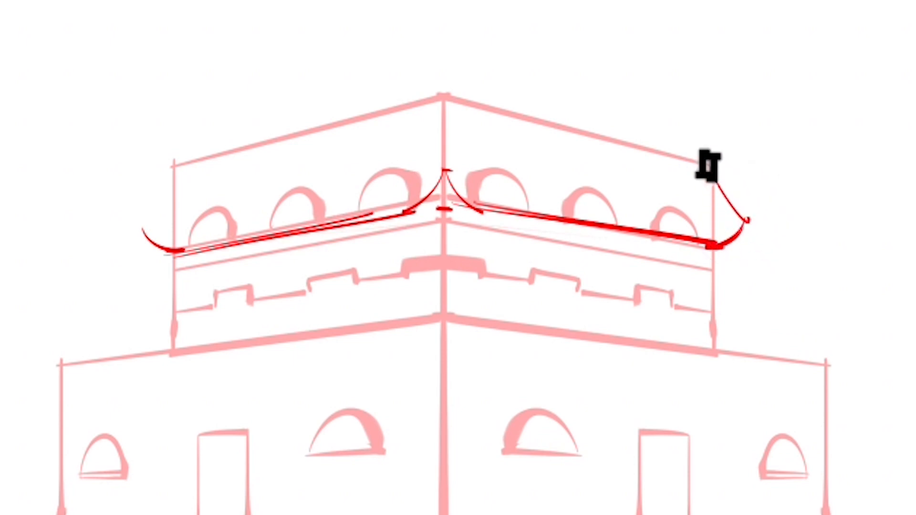
pyautogui.moveTo(181, 163); pyautogui.dragTo(142, 233)
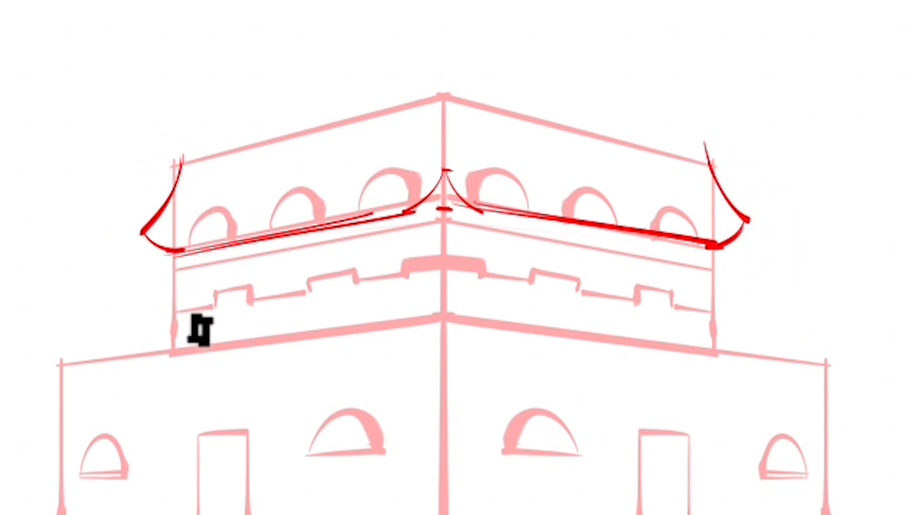
pyautogui.moveTo(182, 164); pyautogui.dragTo(457, 97)
pyautogui.press('super+z')
pyautogui.moveTo(182, 165)
pyautogui.mouseDown()
pyautogui.moveTo(444, 100)
pyautogui.moveTo(677, 155)
pyautogui.mouseUp()
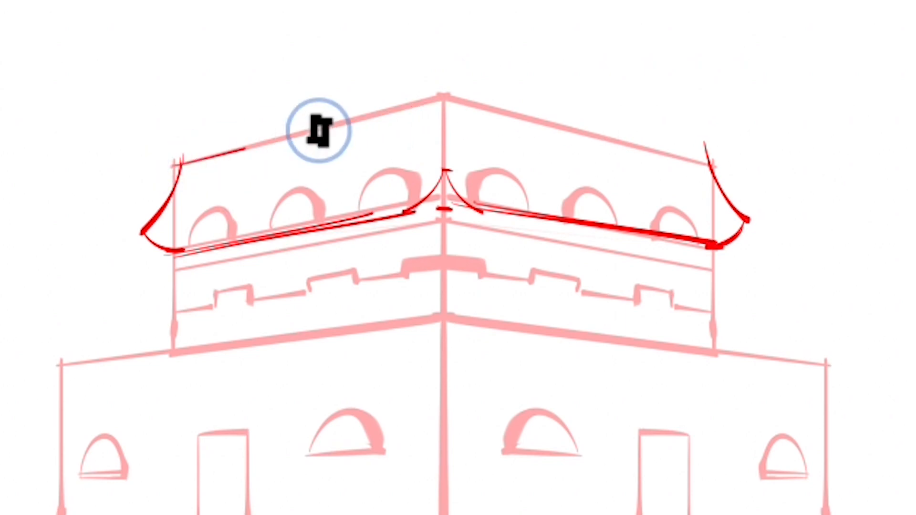
pyautogui.moveTo(484, 204); pyautogui.dragTo(495, 205)
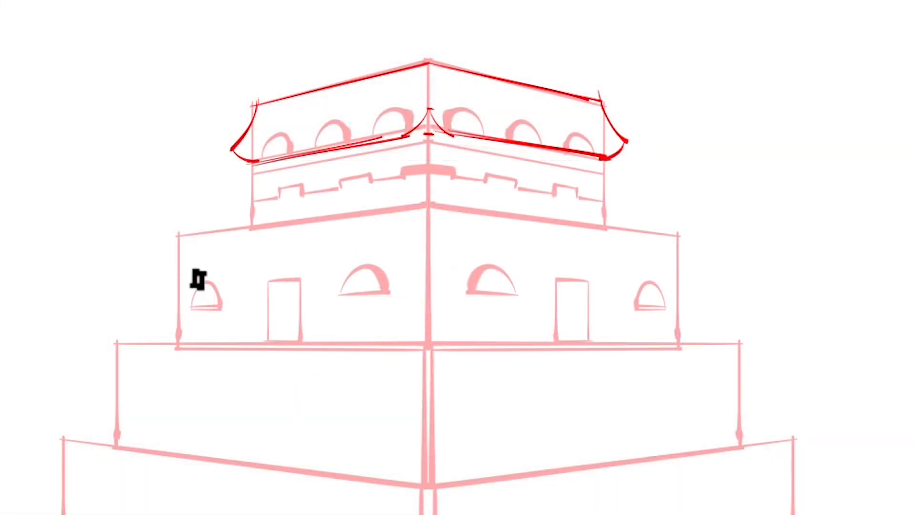
# - Mark eave height points on the second tier and sketch an upturned tip at its right corner
pyautogui.moveTo(175, 291); pyautogui.dragTo(183, 291)
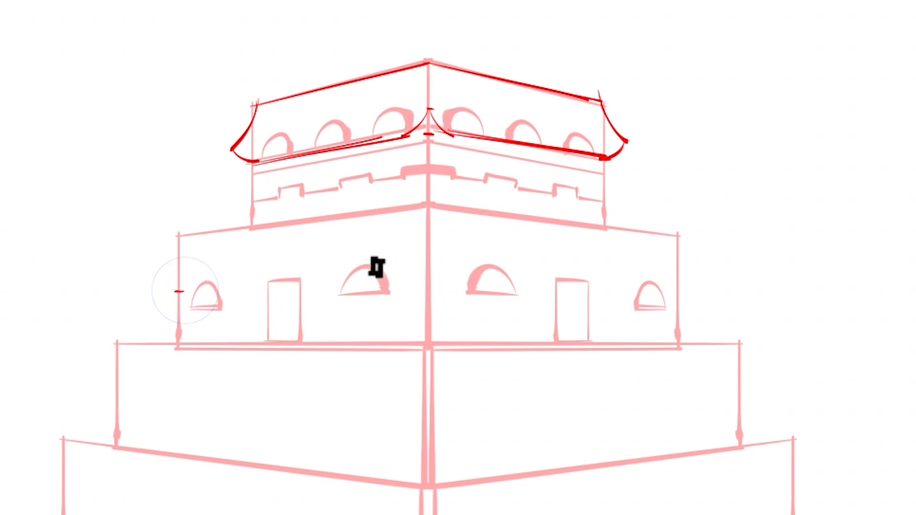
pyautogui.moveTo(424, 277); pyautogui.dragTo(432, 276)
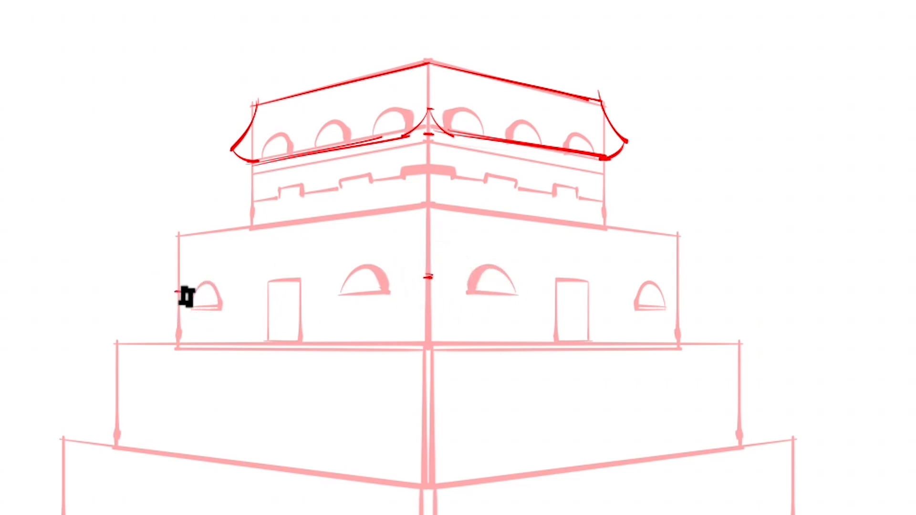
pyautogui.moveTo(674, 288)
pyautogui.mouseDown()
pyautogui.moveTo(722, 304)
pyautogui.moveTo(653, 365)
pyautogui.moveTo(682, 288)
pyautogui.mouseUp()
pyautogui.moveTo(174, 264); pyautogui.dragTo(180, 264)
pyautogui.moveTo(426, 239); pyautogui.dragTo(432, 240)
pyautogui.moveTo(675, 262); pyautogui.dragTo(682, 263)
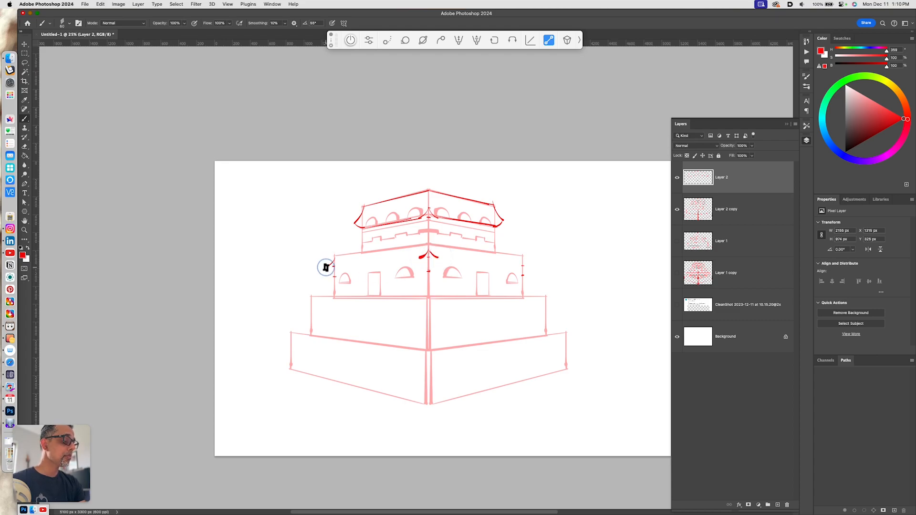
pyautogui.moveTo(523, 257); pyautogui.dragTo(529, 265)
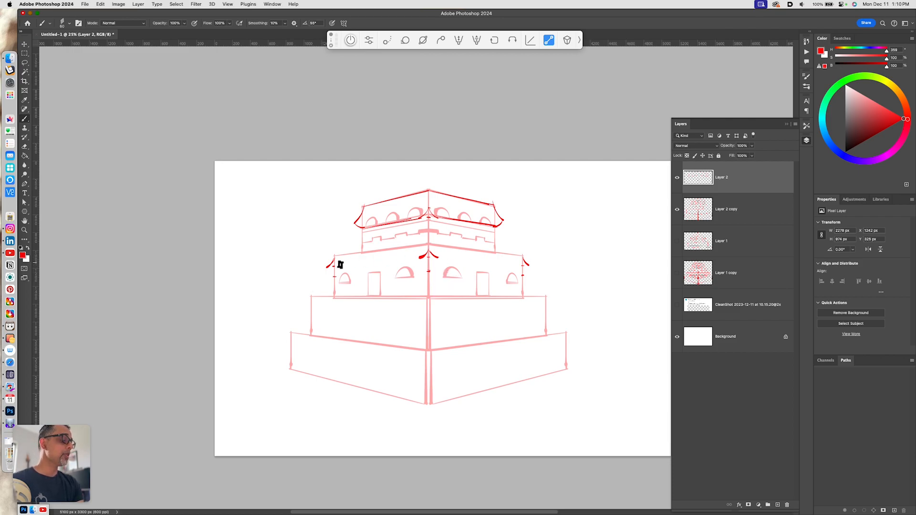
# - Draw the second tier's eave lines across both faces, redrawing strokes until they fit
pyautogui.moveTo(326, 267); pyautogui.dragTo(425, 256)
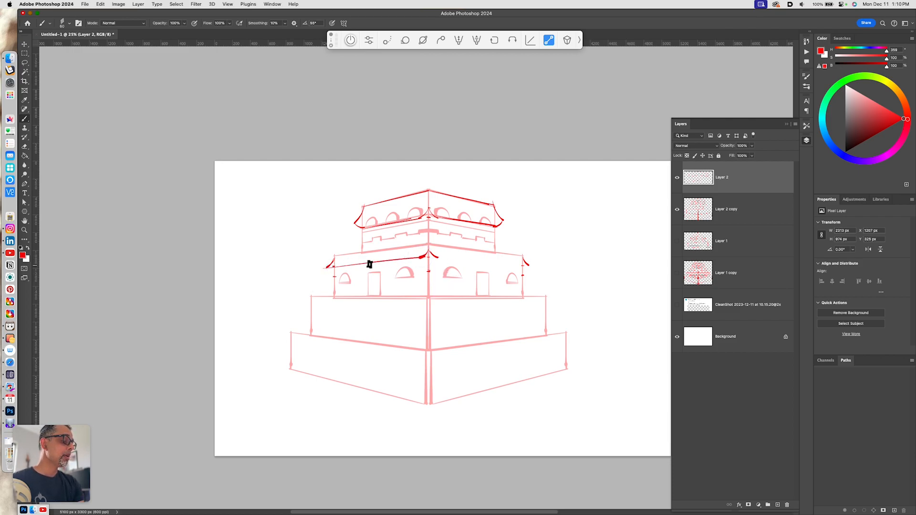
pyautogui.press('cmd+z')
pyautogui.moveTo(333, 262)
pyautogui.mouseDown()
pyautogui.moveTo(403, 258)
pyautogui.moveTo(430, 244)
pyautogui.moveTo(352, 254)
pyautogui.moveTo(428, 244)
pyautogui.moveTo(519, 254)
pyautogui.mouseUp()
pyautogui.press('super+z')
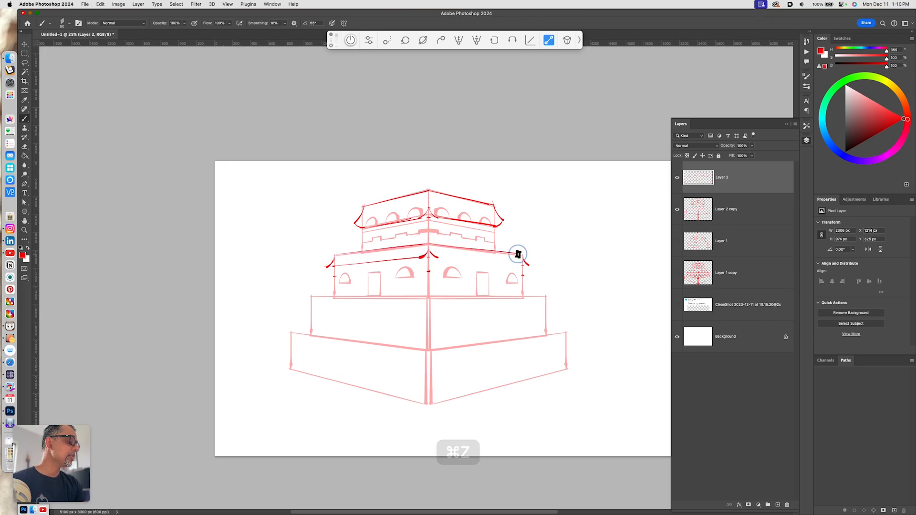
pyautogui.press('super+z')
pyautogui.moveTo(428, 244); pyautogui.dragTo(514, 258)
pyautogui.moveTo(448, 260); pyautogui.dragTo(534, 268)
pyautogui.press('super+z')
pyautogui.moveTo(436, 259); pyautogui.dragTo(528, 267)
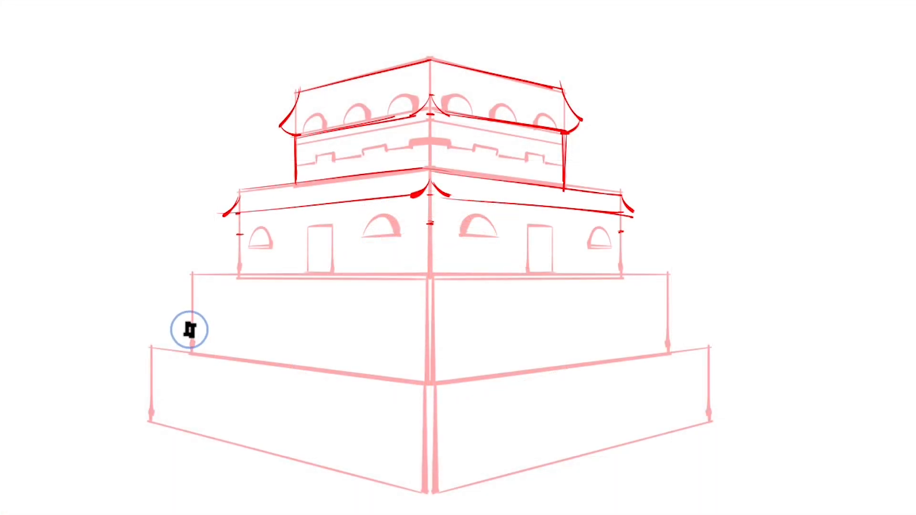
# - Mark eave height points on the corners of the third tier
pyautogui.click(192, 314)
pyautogui.click(429, 335)
pyautogui.click(669, 315)
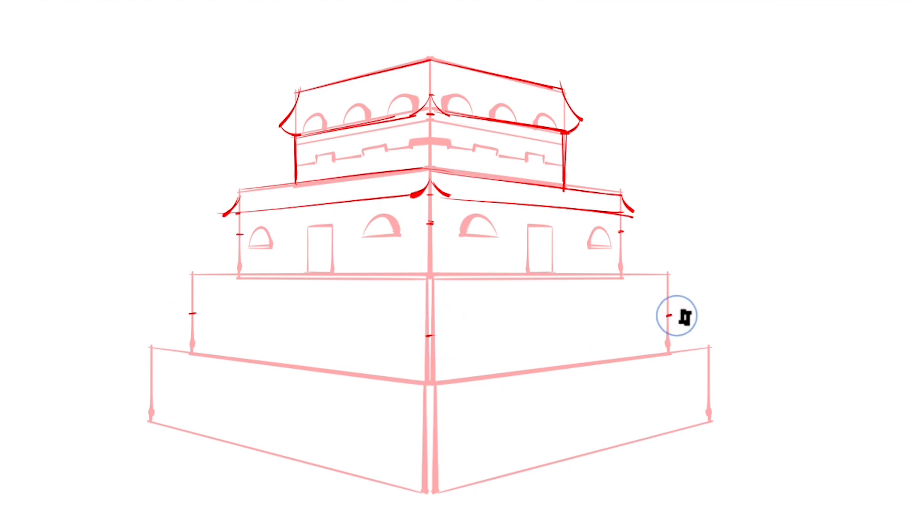
pyautogui.click(669, 336)
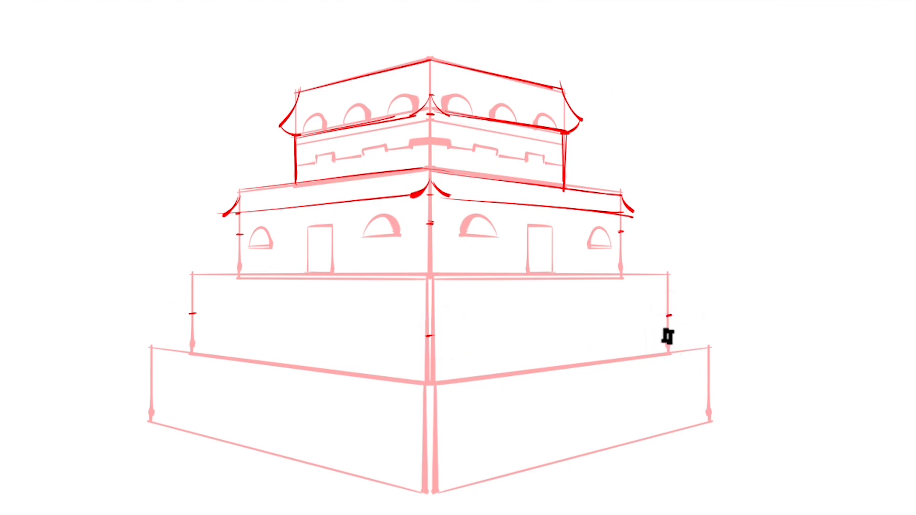
pyautogui.click(429, 359)
pyautogui.click(190, 336)
# - Sketch upturned corner flares, eave lines and the upper roof edge for the third tier
pyautogui.moveTo(192, 274); pyautogui.dragTo(159, 329)
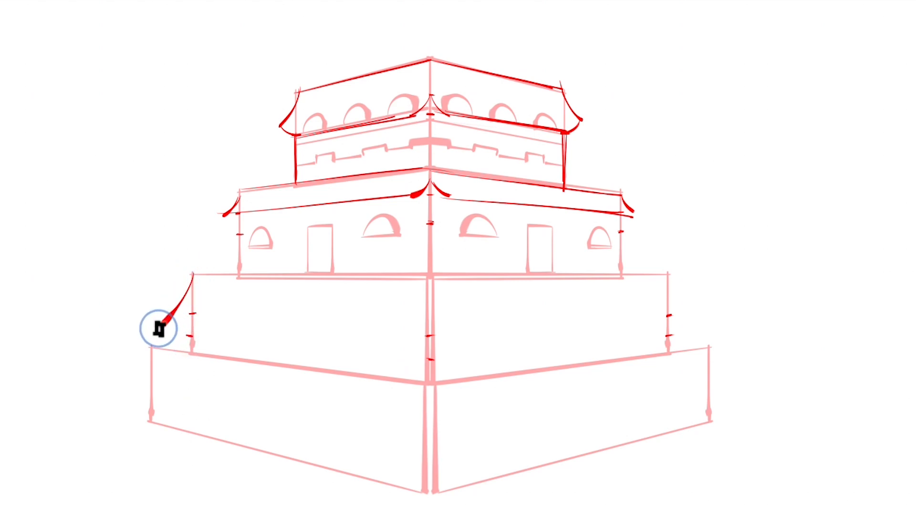
pyautogui.hotkey('ctrl', 'z')
pyautogui.moveTo(193, 273); pyautogui.dragTo(149, 336)
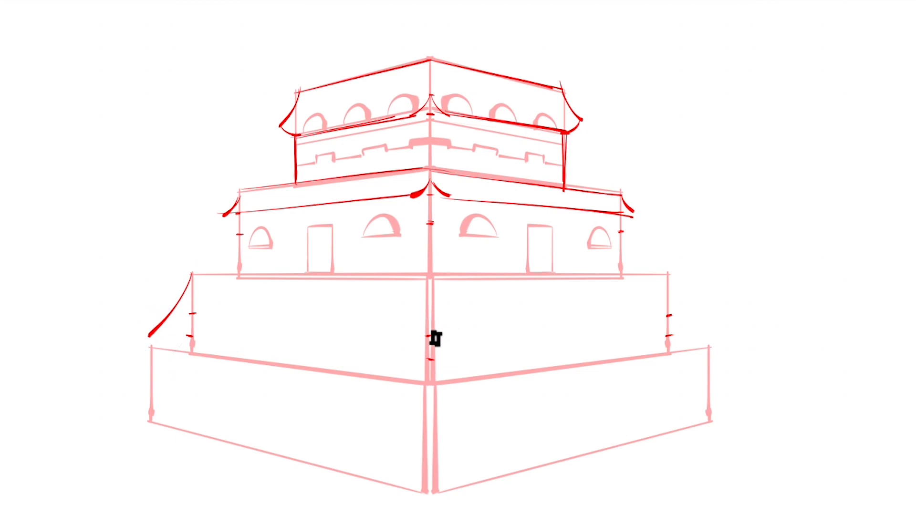
pyautogui.moveTo(429, 341)
pyautogui.mouseDown()
pyautogui.moveTo(404, 359)
pyautogui.moveTo(461, 359)
pyautogui.mouseUp()
pyautogui.moveTo(673, 274)
pyautogui.mouseDown()
pyautogui.moveTo(672, 301)
pyautogui.moveTo(695, 328)
pyautogui.mouseUp()
pyautogui.hotkey('ctrl', 'z')
pyautogui.moveTo(668, 273); pyautogui.dragTo(699, 330)
pyautogui.moveTo(456, 356); pyautogui.dragTo(730, 331)
pyautogui.moveTo(152, 336); pyautogui.dragTo(397, 362)
pyautogui.hotkey('ctrl', 'z')
pyautogui.moveTo(149, 331); pyautogui.dragTo(425, 363)
pyautogui.moveTo(193, 275); pyautogui.dragTo(665, 270)
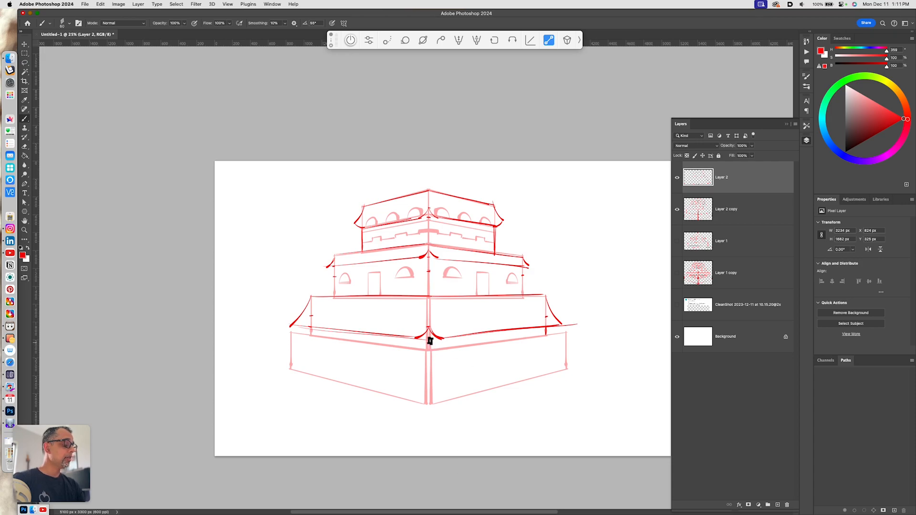
# - Add an upturned roof with flared corners and double eave lines to the bottom tier
pyautogui.moveTo(428, 334); pyautogui.dragTo(429, 351)
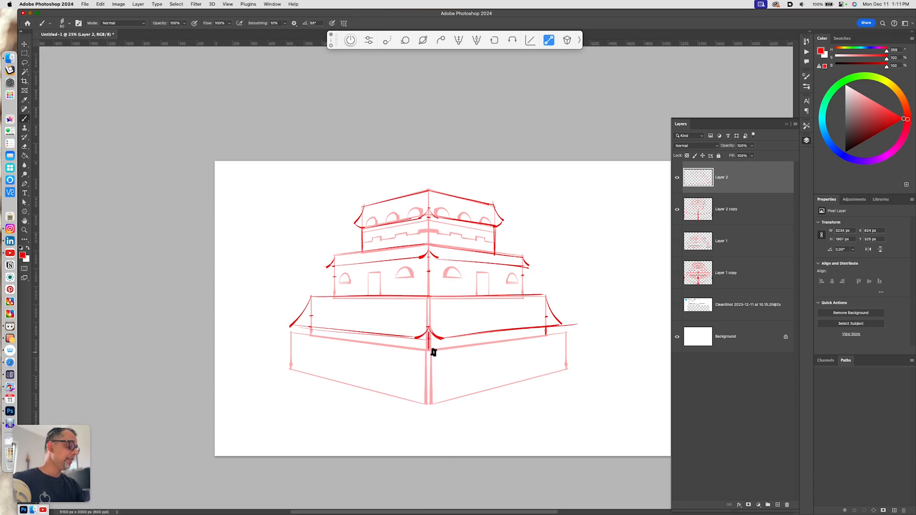
pyautogui.click(429, 378)
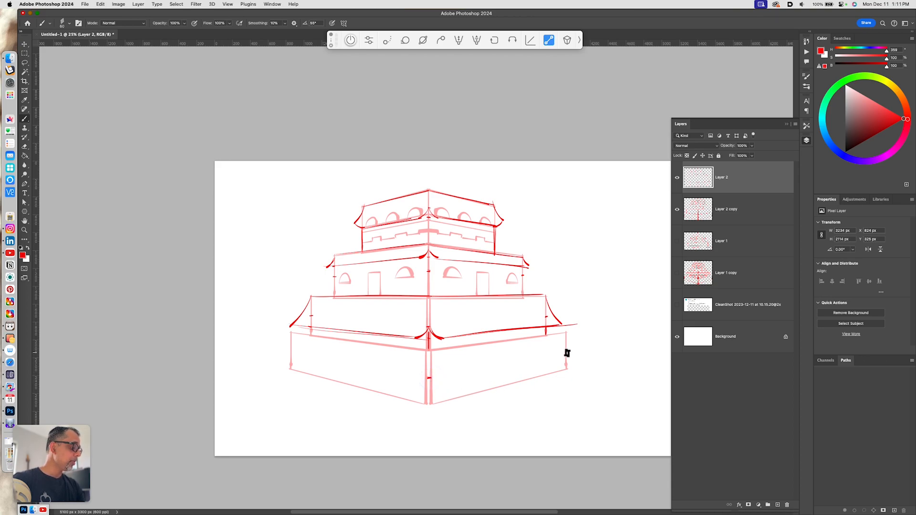
pyautogui.moveTo(290, 331); pyautogui.dragTo(282, 352)
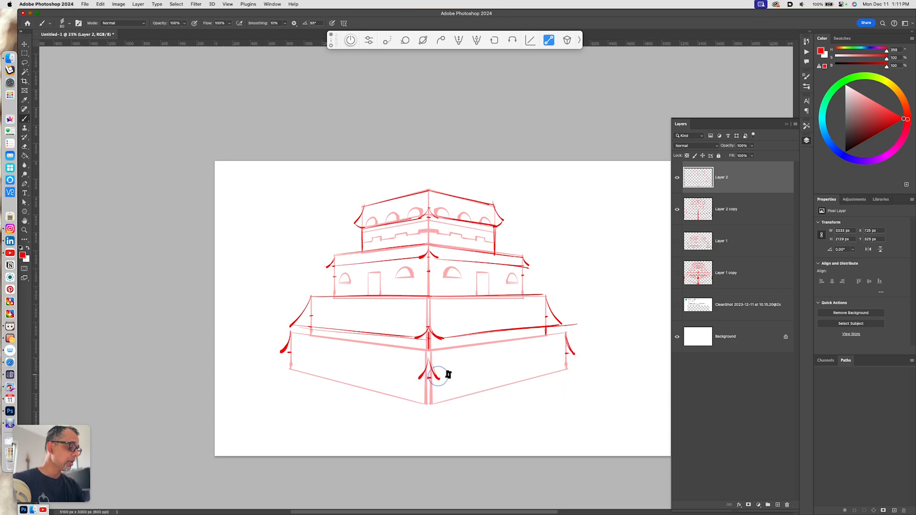
pyautogui.moveTo(435, 377); pyautogui.dragTo(580, 351)
pyautogui.moveTo(286, 354)
pyautogui.mouseDown()
pyautogui.moveTo(421, 379)
pyautogui.moveTo(575, 334)
pyautogui.mouseUp()
pyautogui.moveTo(448, 348); pyautogui.dragTo(565, 337)
pyautogui.moveTo(291, 335); pyautogui.dragTo(423, 348)
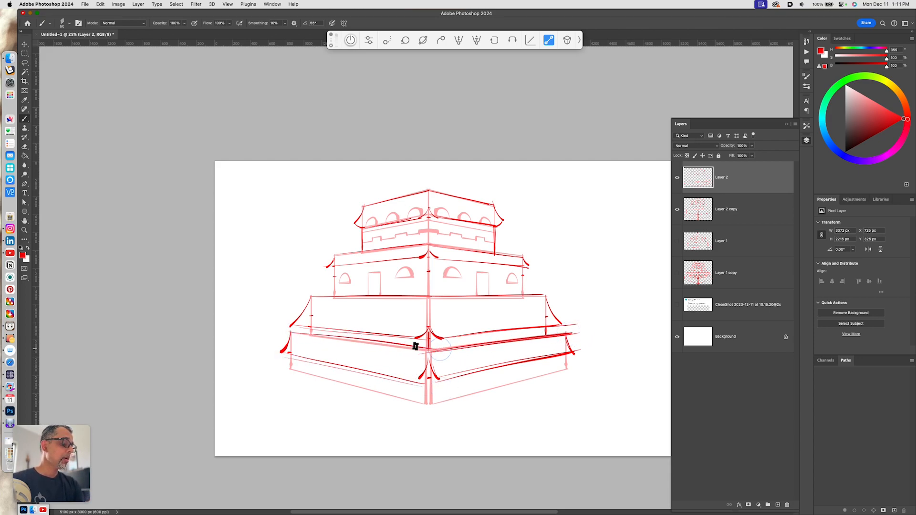
pyautogui.press('super+z')
pyautogui.moveTo(290, 334); pyautogui.dragTo(431, 353)
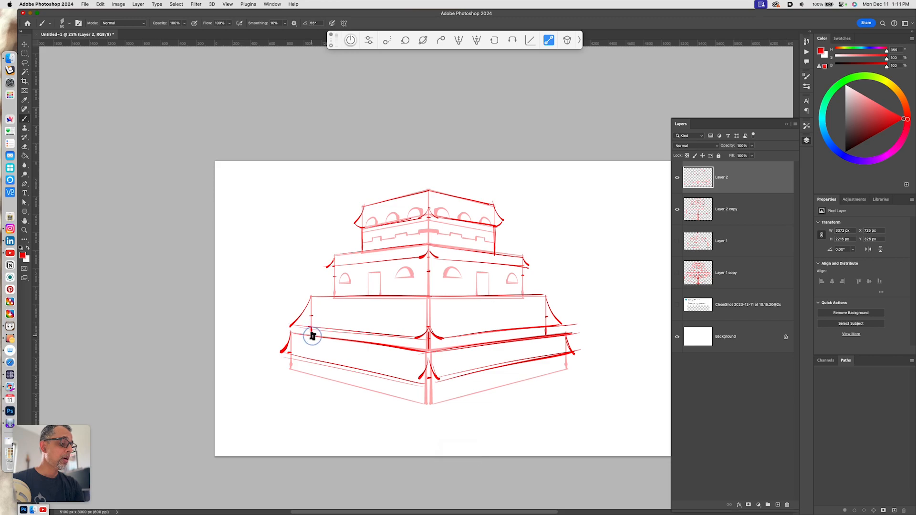
# - Undo the last strokes drawn at the bottom tier's centre corner
pyautogui.moveTo(427, 383); pyautogui.dragTo(428, 404)
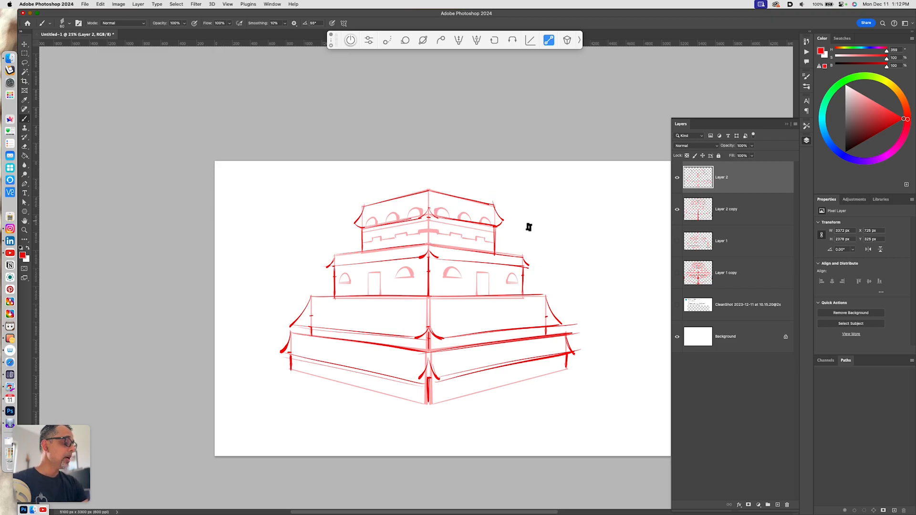
pyautogui.press('super+z')
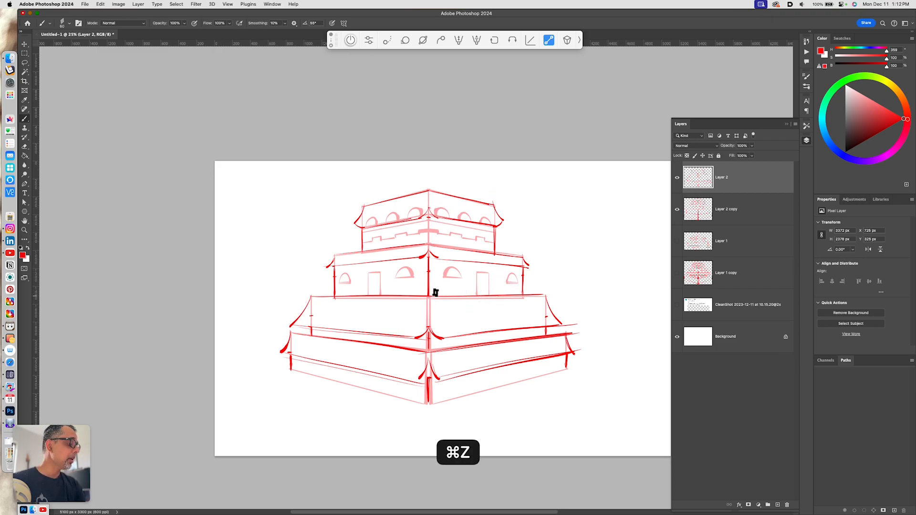
pyautogui.press('super+z')
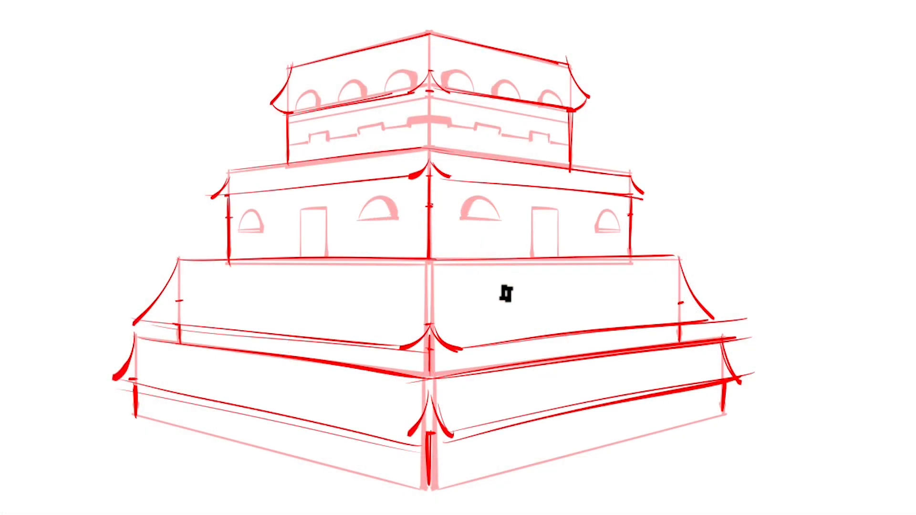
pyautogui.moveTo(450, 232); pyautogui.dragTo(452, 260)
pyautogui.press('super+z')
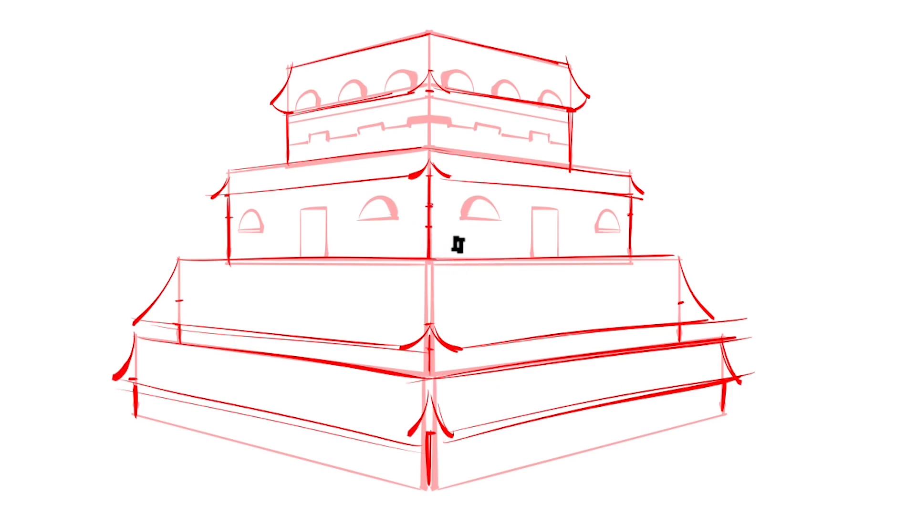
# - Draw a railing's top rail along the right face of the terrace below the second tier
pyautogui.moveTo(432, 207); pyautogui.dragTo(426, 233)
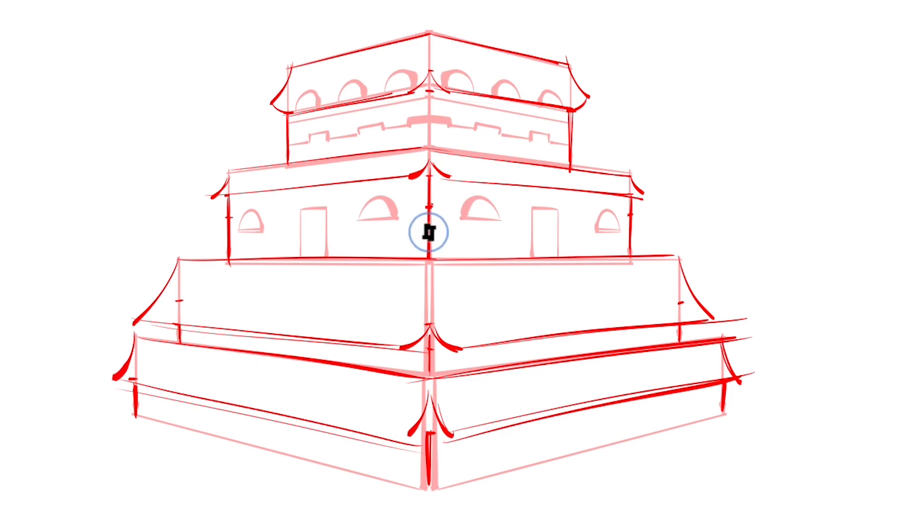
pyautogui.moveTo(432, 233); pyautogui.dragTo(652, 242)
pyautogui.moveTo(432, 231); pyautogui.dragTo(652, 237)
pyautogui.hotkey('ctrl', 'z')
pyautogui.hotkey('ctrl', 'z')
pyautogui.moveTo(432, 234)
pyautogui.mouseDown()
pyautogui.moveTo(695, 227)
pyautogui.moveTo(655, 244)
pyautogui.moveTo(658, 253)
pyautogui.moveTo(655, 233)
pyautogui.moveTo(657, 257)
pyautogui.mouseUp()
pyautogui.hotkey('ctrl', 'z')
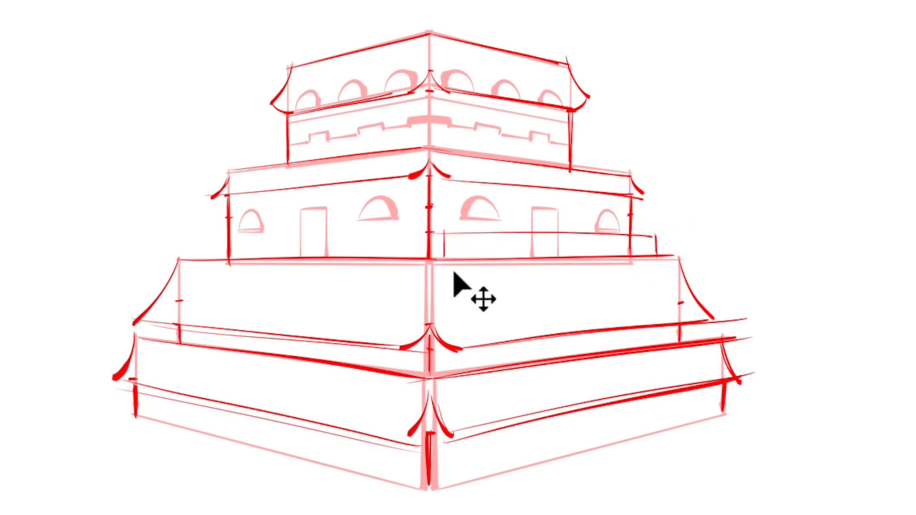
# - Add evenly spaced vertical posts beneath the railing's top rail
pyautogui.moveTo(552, 233); pyautogui.dragTo(552, 257)
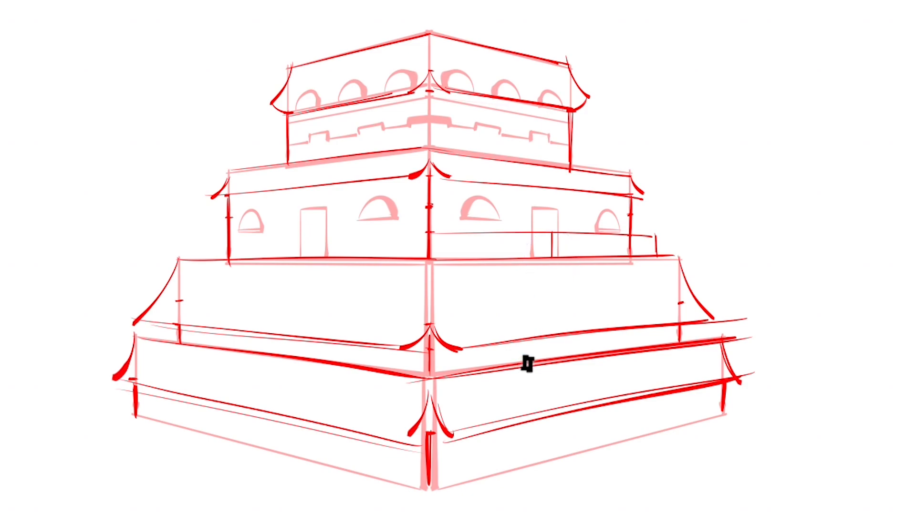
pyautogui.moveTo(491, 230); pyautogui.dragTo(490, 259)
pyautogui.moveTo(607, 232)
pyautogui.mouseDown()
pyautogui.moveTo(606, 257)
pyautogui.moveTo(579, 231)
pyautogui.moveTo(579, 256)
pyautogui.mouseUp()
pyautogui.moveTo(524, 232); pyautogui.dragTo(522, 258)
pyautogui.moveTo(460, 233); pyautogui.dragTo(459, 259)
pyautogui.moveTo(630, 235)
pyautogui.mouseDown()
pyautogui.moveTo(630, 256)
pyautogui.moveTo(645, 256)
pyautogui.mouseUp()
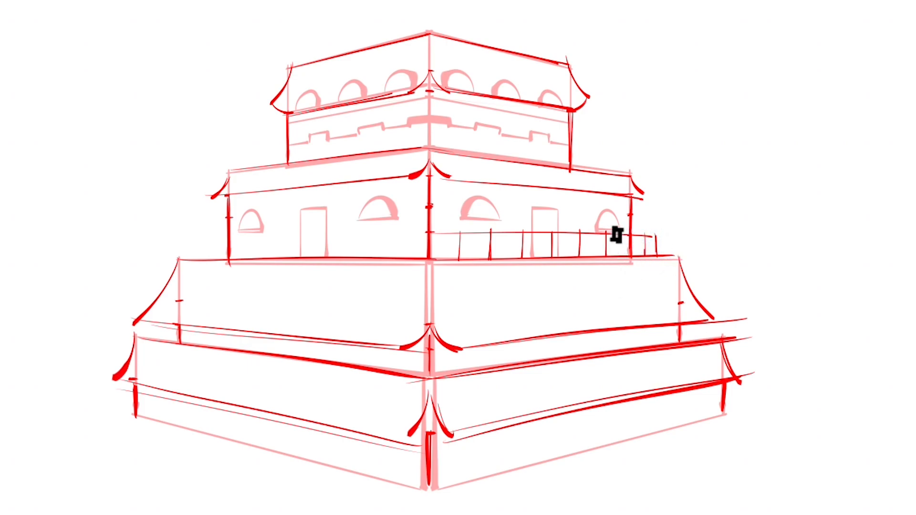
# - Add more railing posts and horizontal rails across the terrace railing
pyautogui.moveTo(423, 232); pyautogui.dragTo(538, 231)
pyautogui.moveTo(457, 233); pyautogui.dragTo(458, 261)
pyautogui.moveTo(487, 233); pyautogui.dragTo(487, 259)
pyautogui.moveTo(519, 232); pyautogui.dragTo(519, 258)
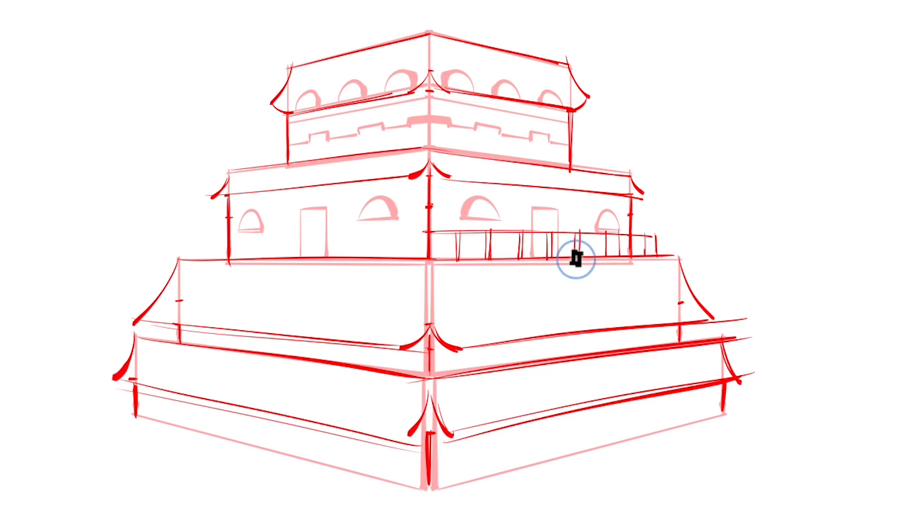
pyautogui.moveTo(604, 233)
pyautogui.mouseDown()
pyautogui.moveTo(602, 259)
pyautogui.moveTo(647, 253)
pyautogui.mouseUp()
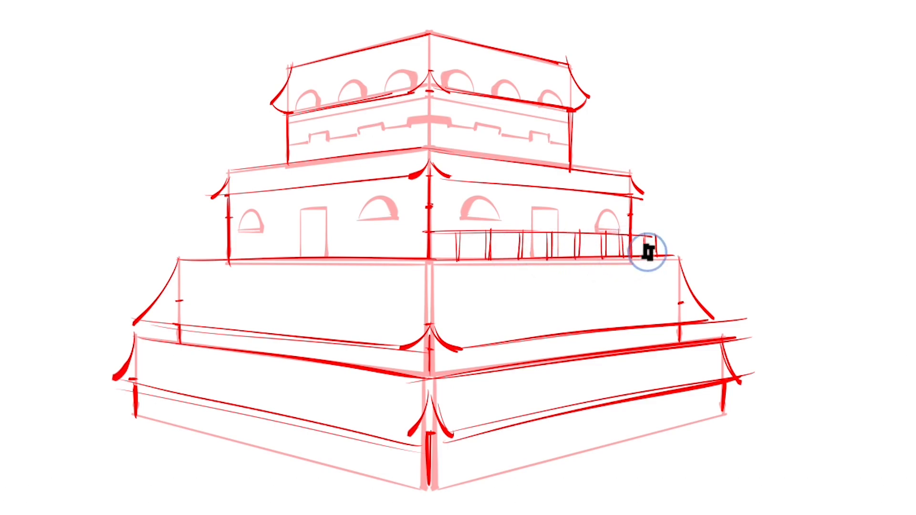
pyautogui.moveTo(432, 244); pyautogui.dragTo(517, 244)
pyautogui.moveTo(458, 246); pyautogui.dragTo(658, 245)
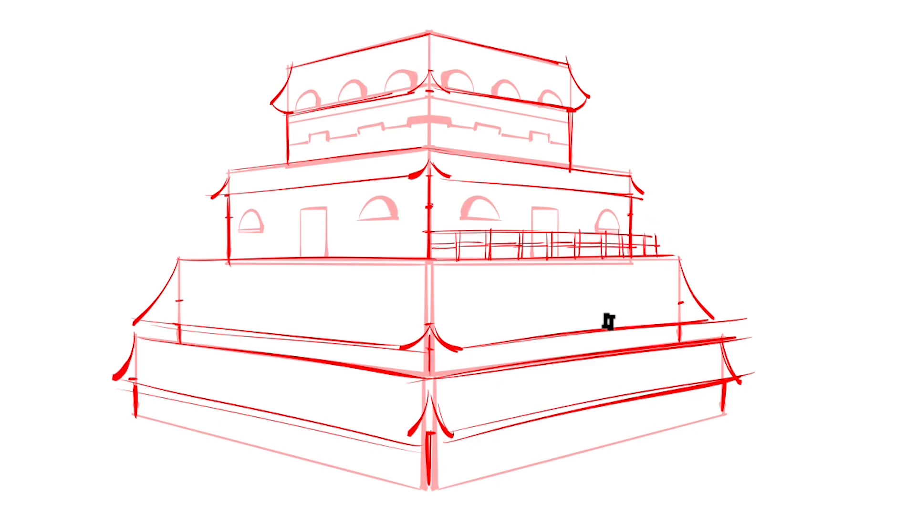